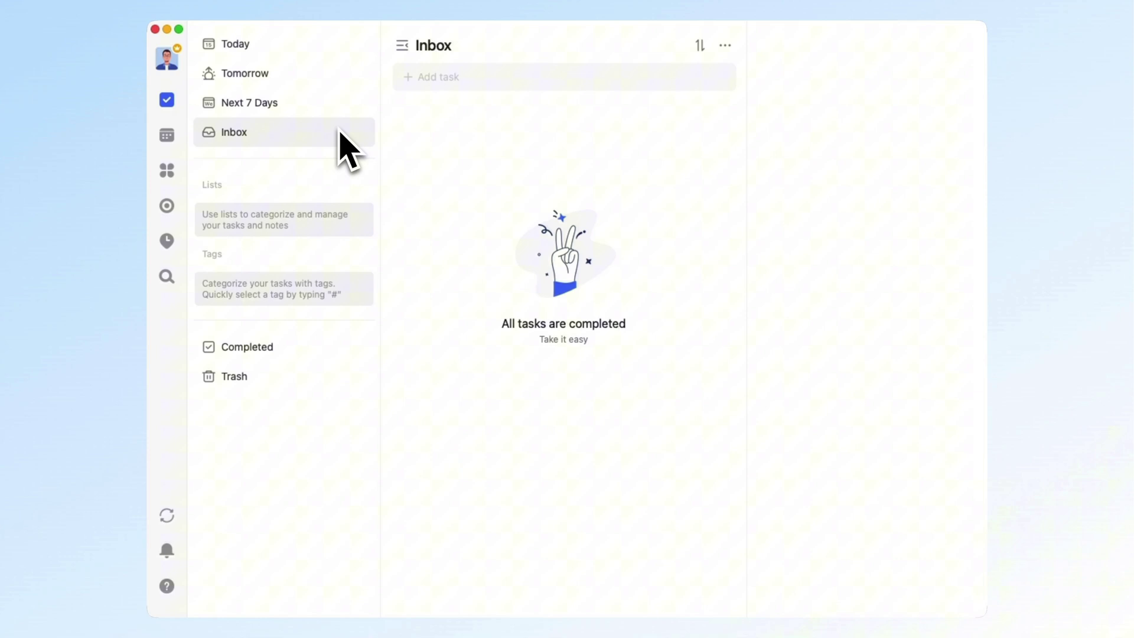
Step: Add Exercise, Pay credit card bill and Attend music festival as Inbox tasks
{"action": "left_click", "coordinate": [472, 83]}
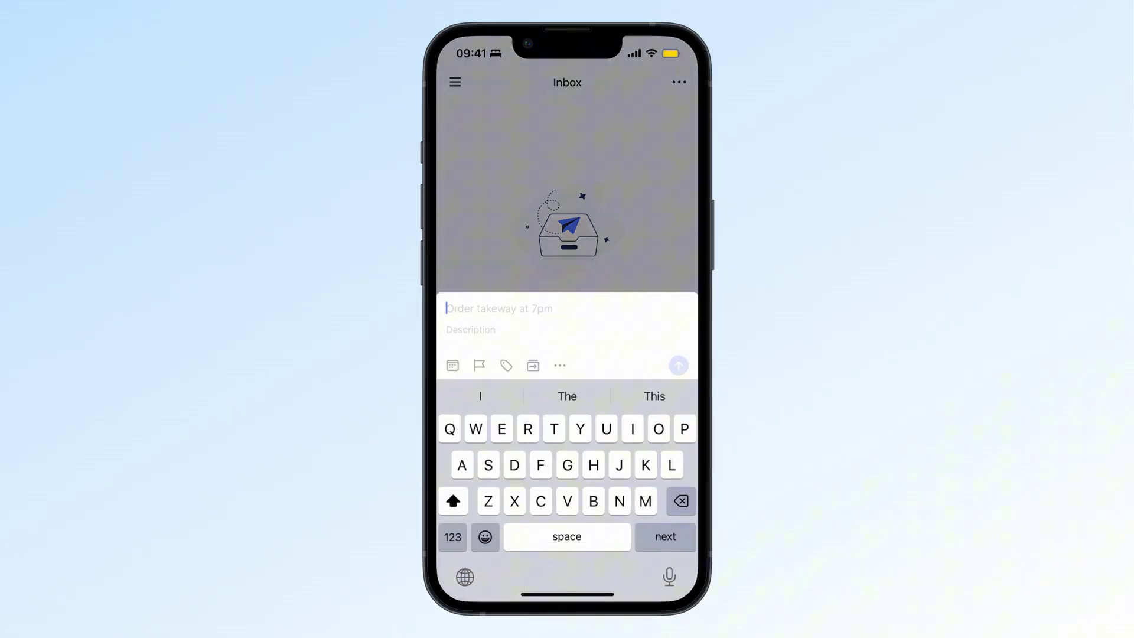
{"action": "type", "text": "Tas"}
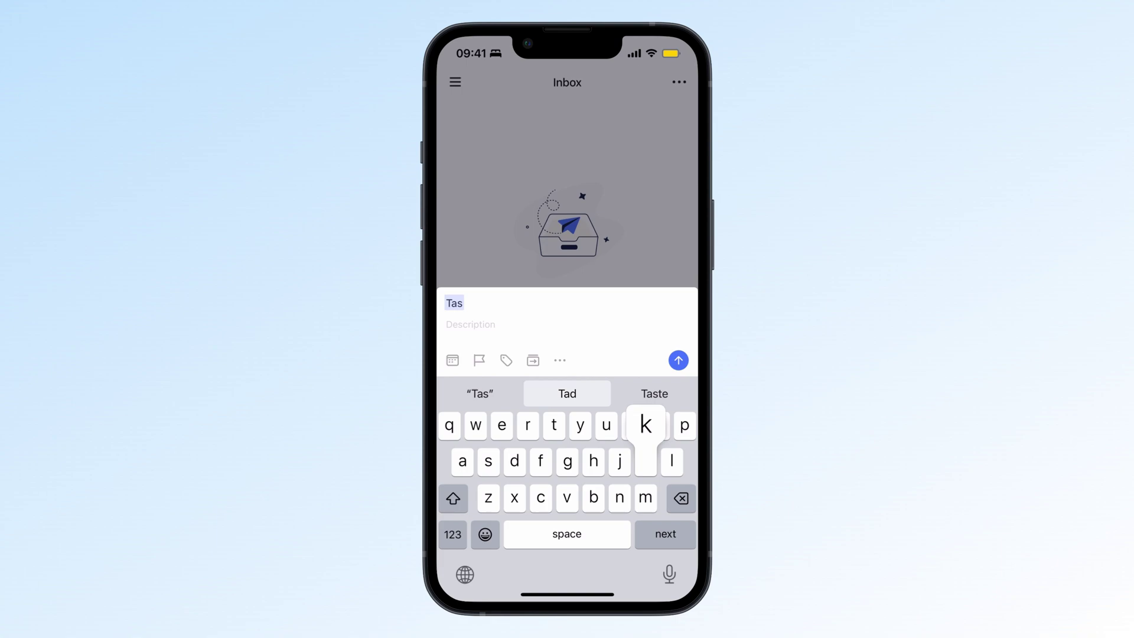
{"action": "type", "text": "kExercise"}
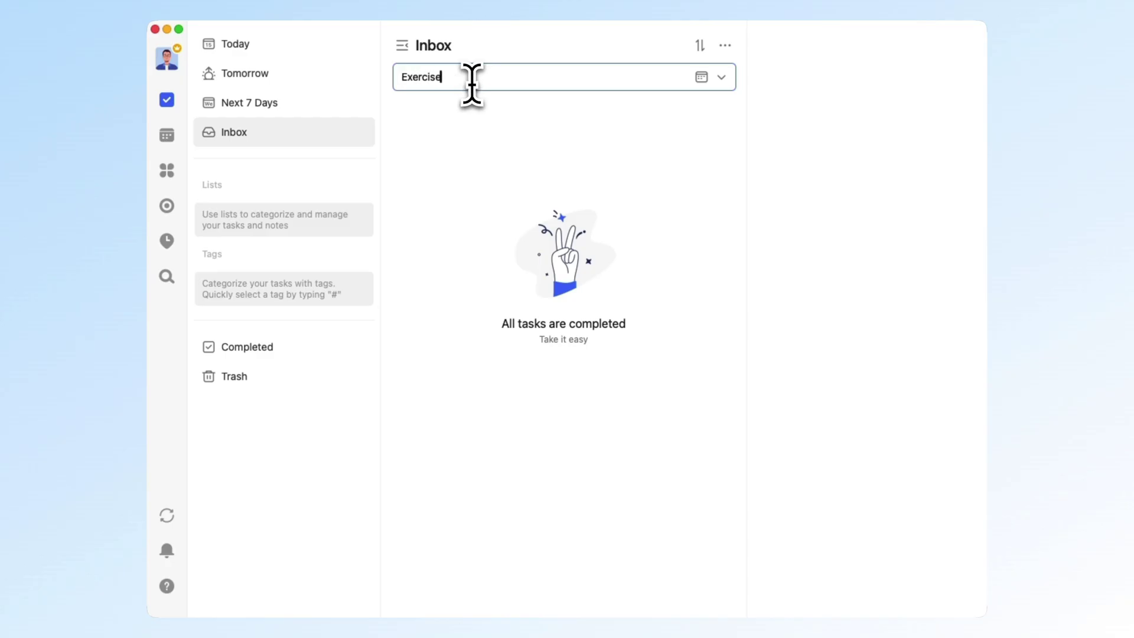
{"action": "key", "text": "Return"}
{"action": "type", "text": "Pay"}
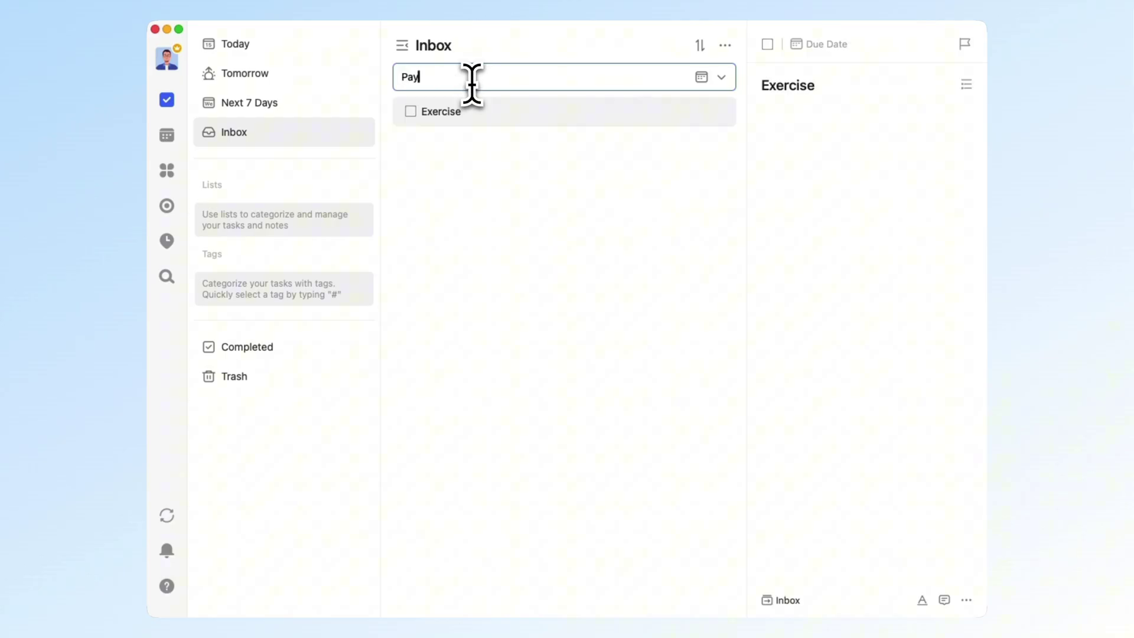
{"action": "type", "text": " credit card bill"}
{"action": "key", "text": "Return"}
{"action": "type", "text": "A"}
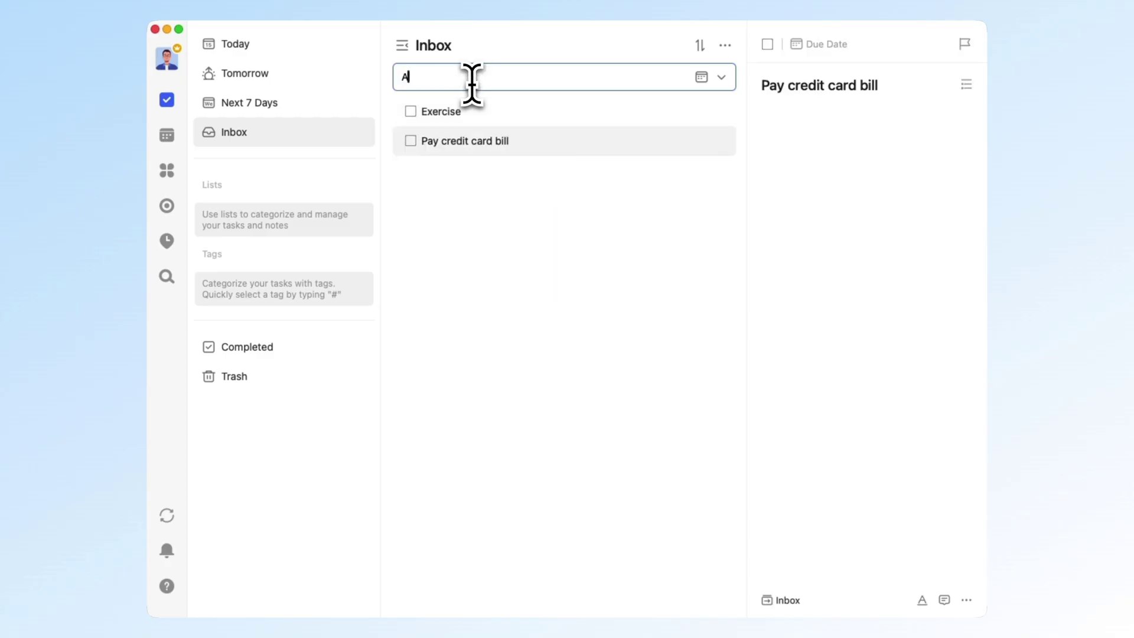
{"action": "type", "text": "ttend music festival"}
{"action": "key", "text": "Return"}
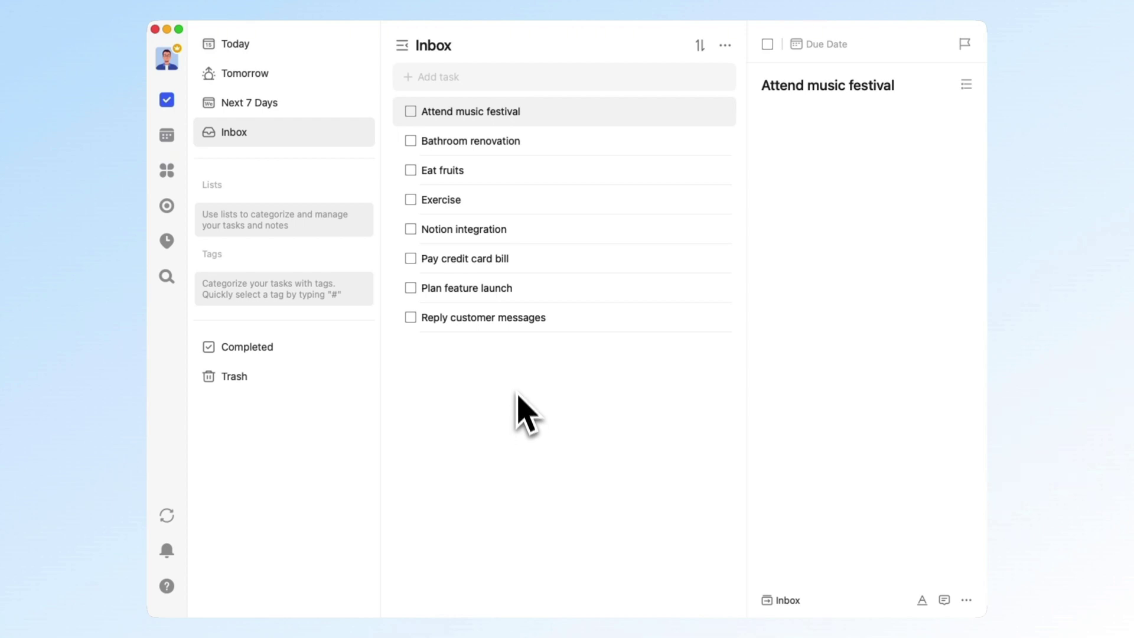
{"action": "left_click", "coordinate": [535, 267]}
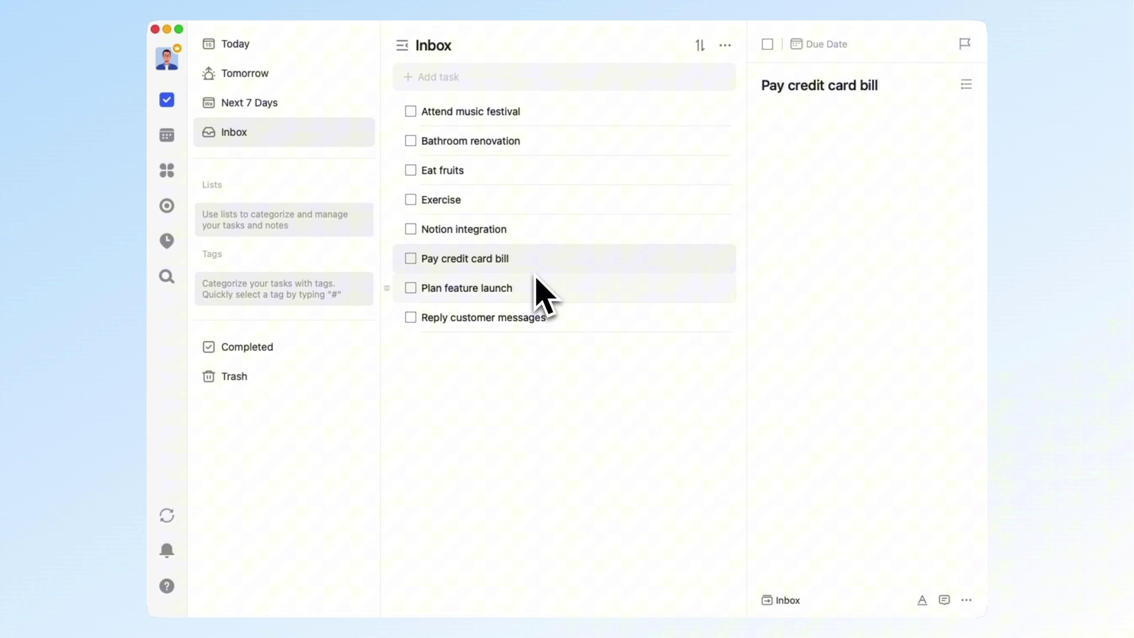
{"action": "left_click", "coordinate": [535, 286]}
{"action": "left_click", "coordinate": [544, 116]}
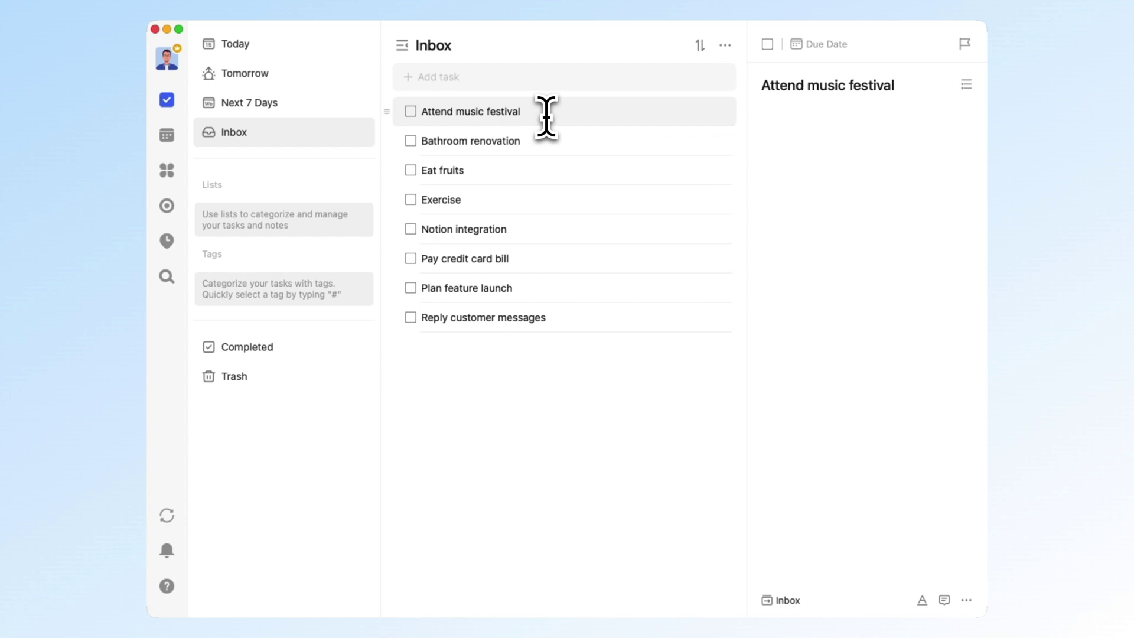
{"action": "left_click", "coordinate": [550, 137]}
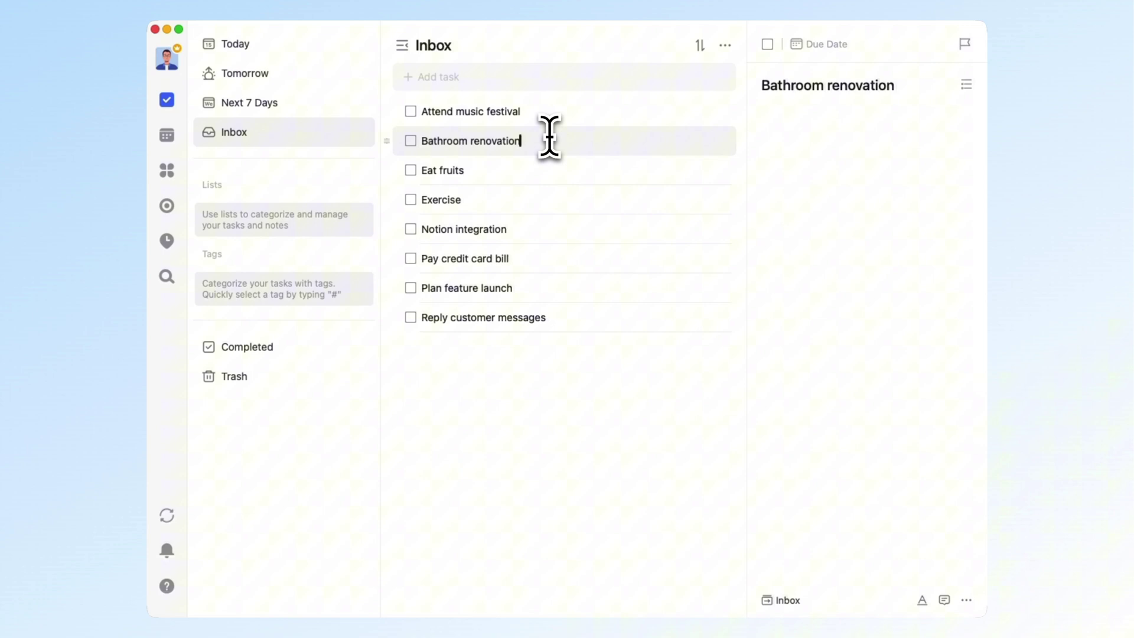
{"action": "left_click", "coordinate": [538, 192]}
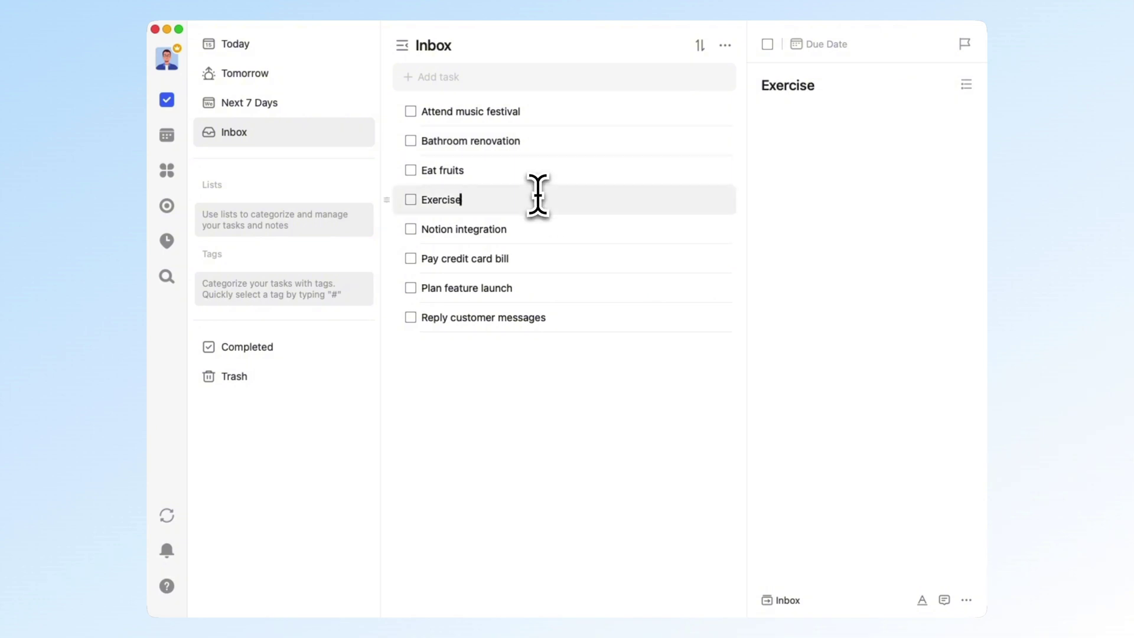
{"action": "left_click", "coordinate": [540, 177]}
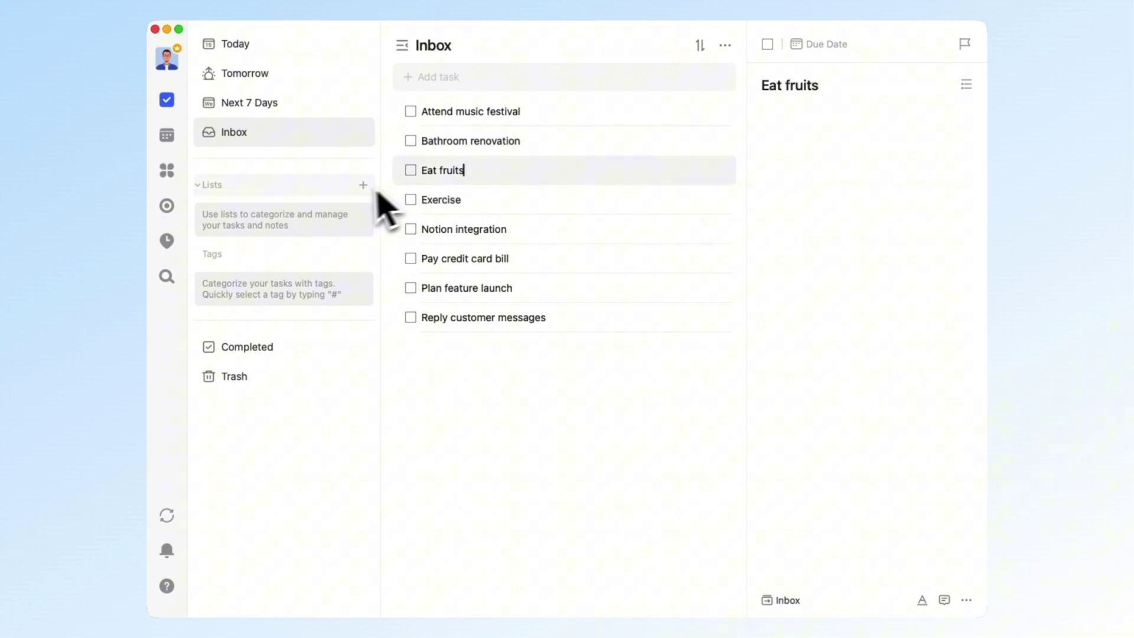
Step: Create a Next Action list with a calendar emoji icon and return to the Inbox
{"action": "left_click", "coordinate": [363, 185]}
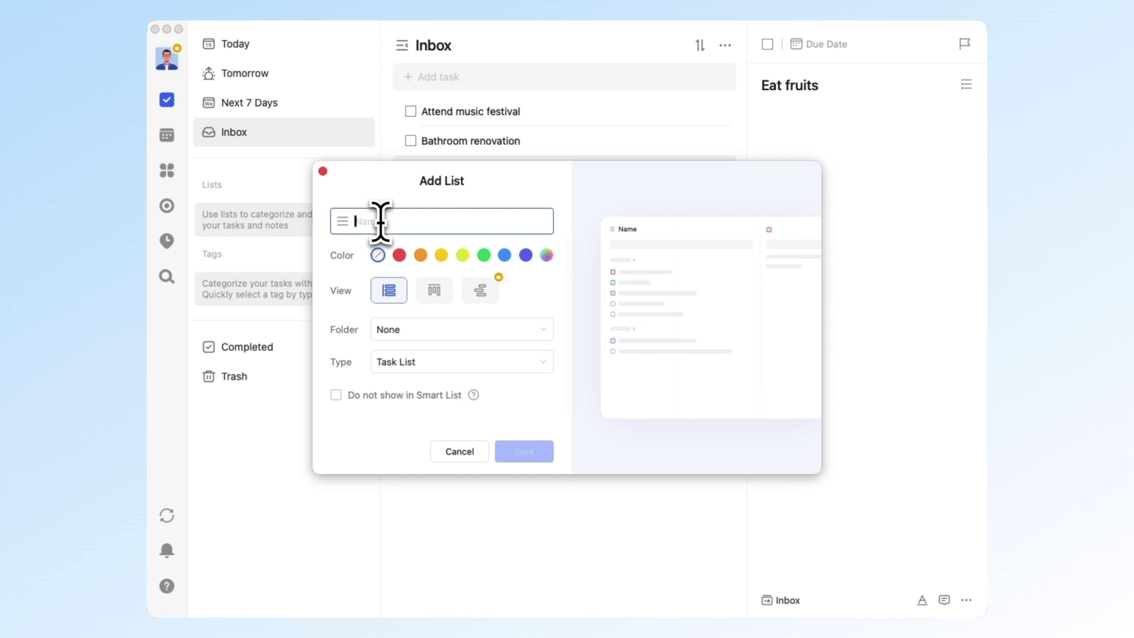
{"action": "type", "text": "Nex"}
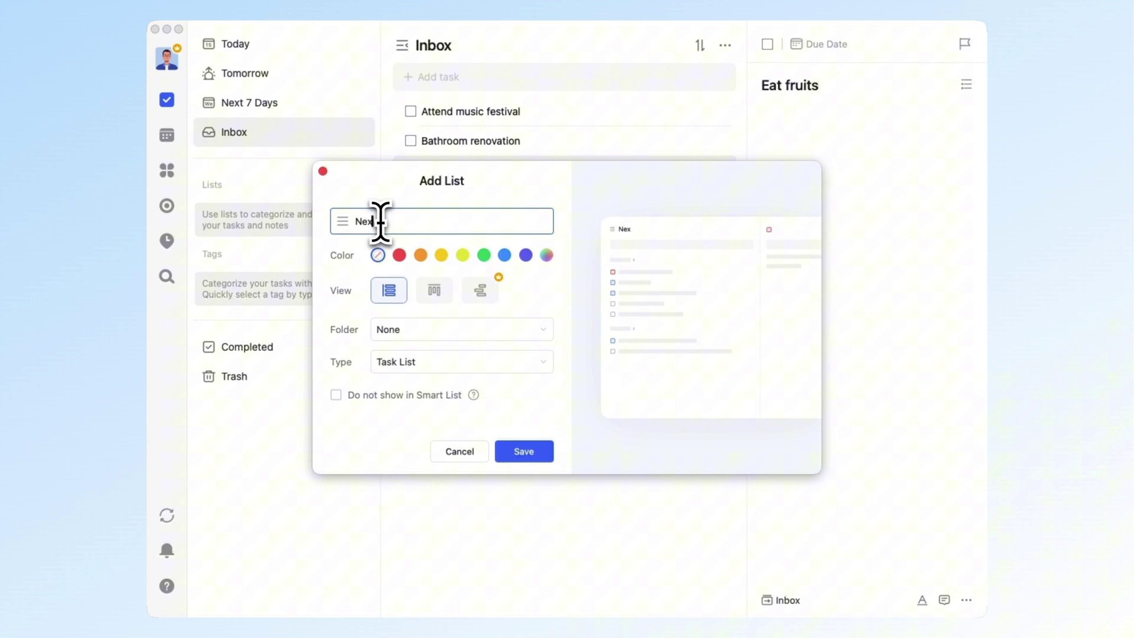
{"action": "type", "text": "t Action"}
{"action": "left_click", "coordinate": [342, 221]}
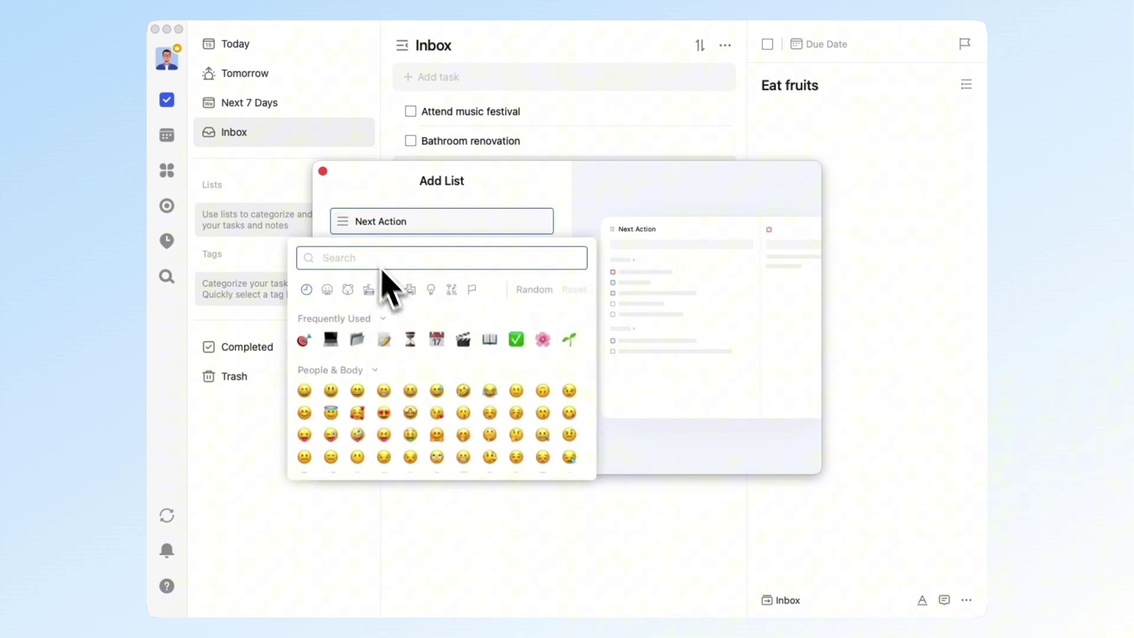
{"action": "left_click", "coordinate": [436, 340]}
{"action": "left_click", "coordinate": [539, 452]}
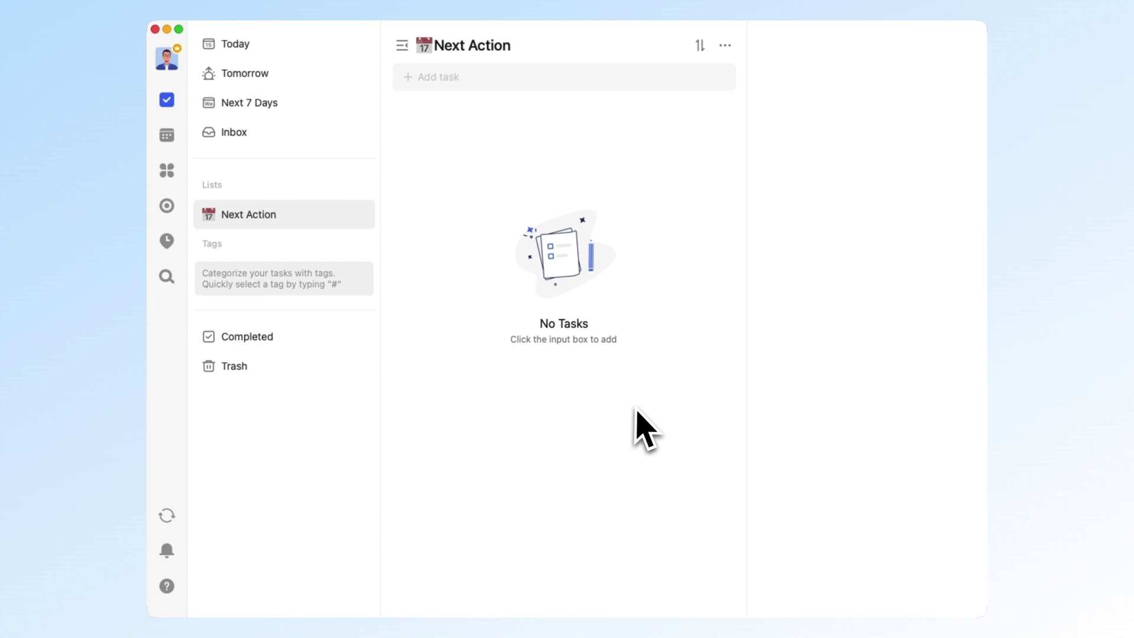
{"action": "left_click", "coordinate": [316, 134]}
Step: Move Pay credit card bill and Reply customer messages into Next Action and view that list
{"action": "left_click", "coordinate": [527, 321], "text": "super"}
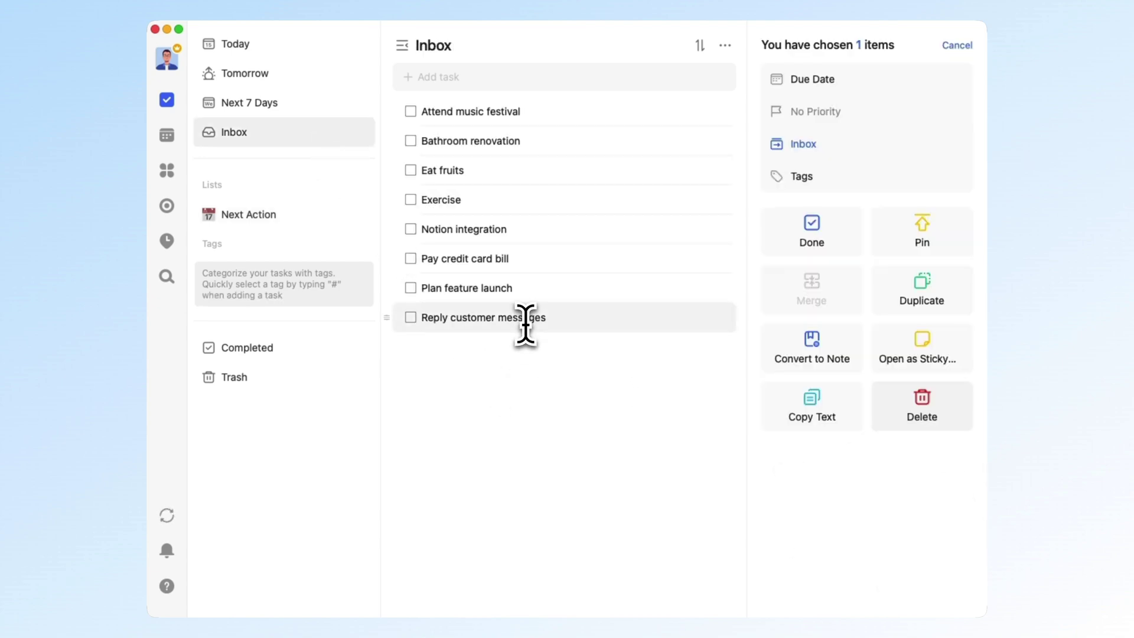
{"action": "left_click", "coordinate": [527, 260], "text": "super"}
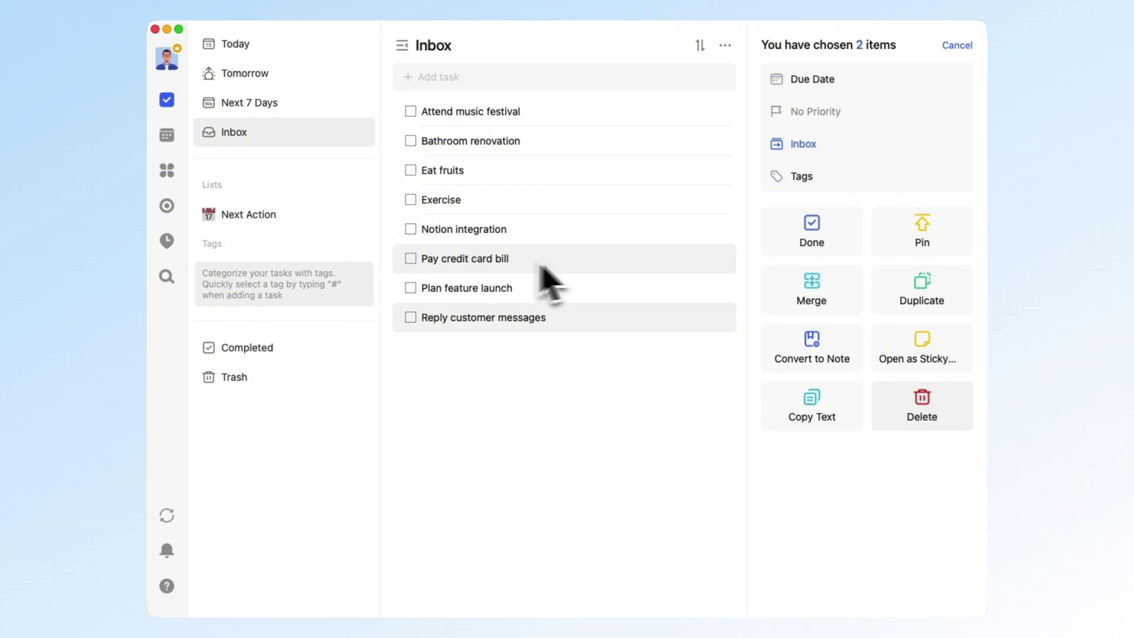
{"action": "left_click", "coordinate": [824, 148]}
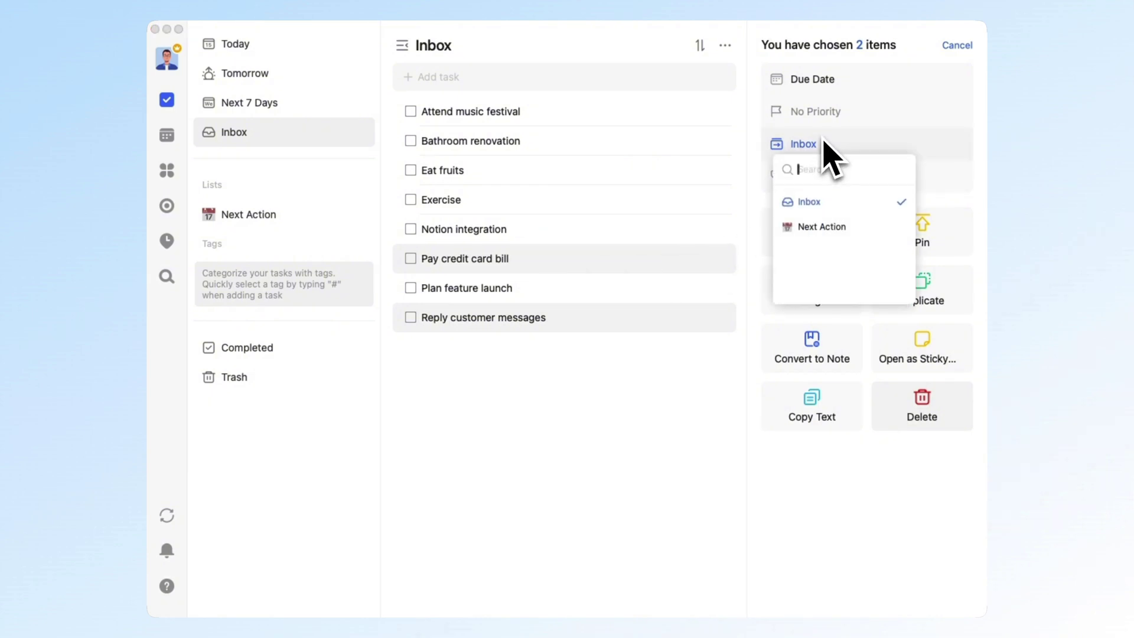
{"action": "left_click", "coordinate": [822, 227]}
{"action": "left_click", "coordinate": [324, 220]}
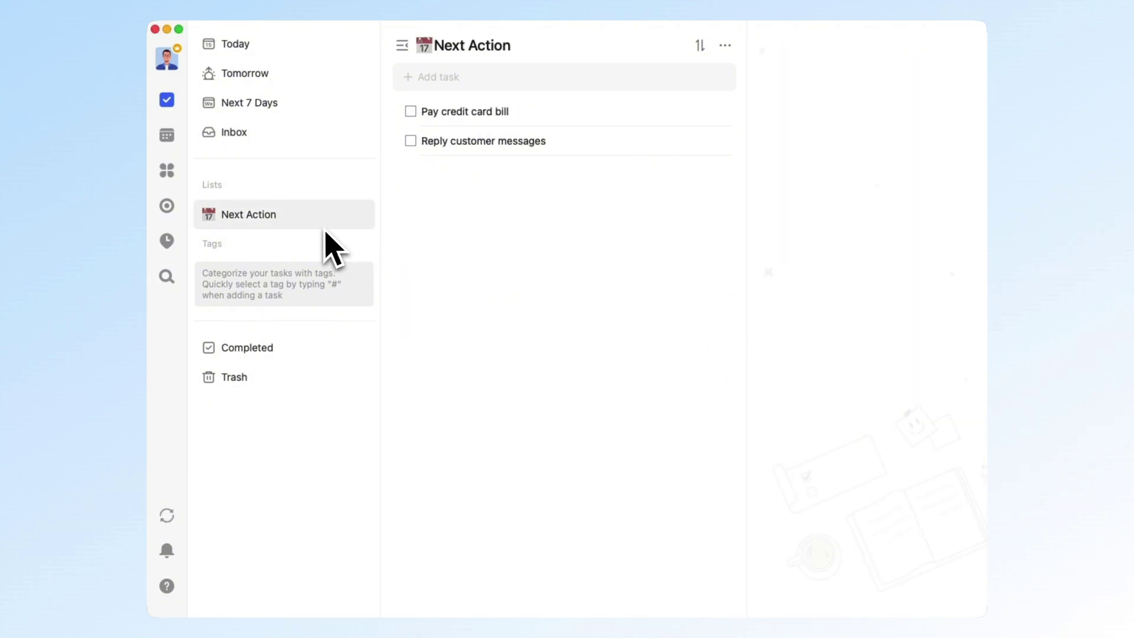
Step: Create a Waiting list with an hourglass emoji, placed below Next Action
{"action": "left_click", "coordinate": [366, 184]}
{"action": "type", "text": "Waiting"}
{"action": "left_click", "coordinate": [342, 220]}
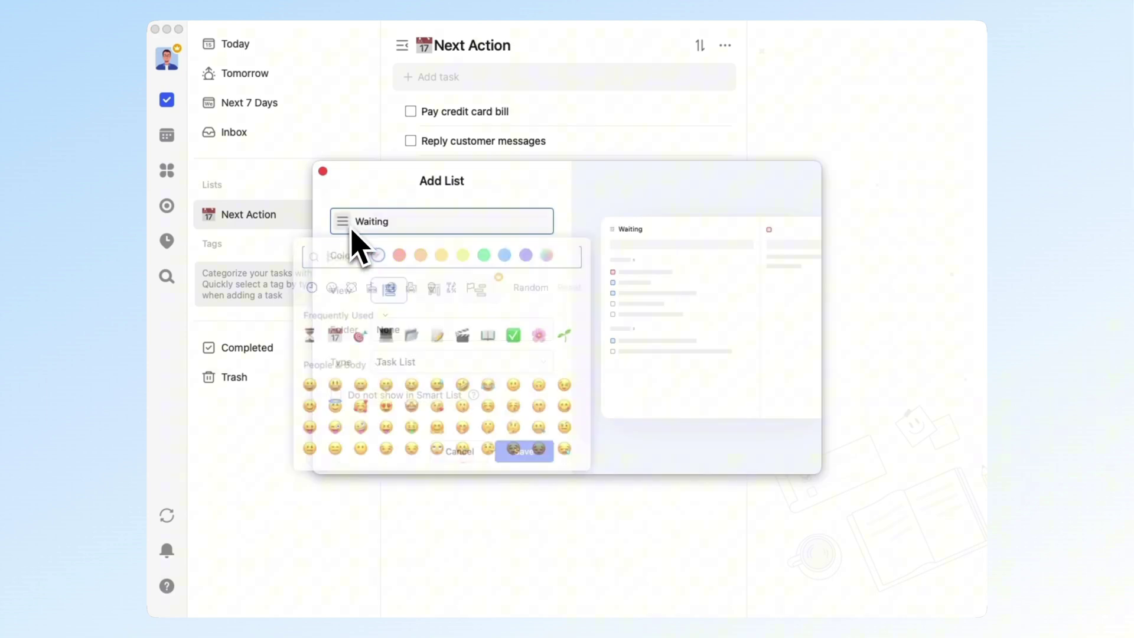
{"action": "left_click", "coordinate": [357, 246]}
{"action": "left_click", "coordinate": [544, 451]}
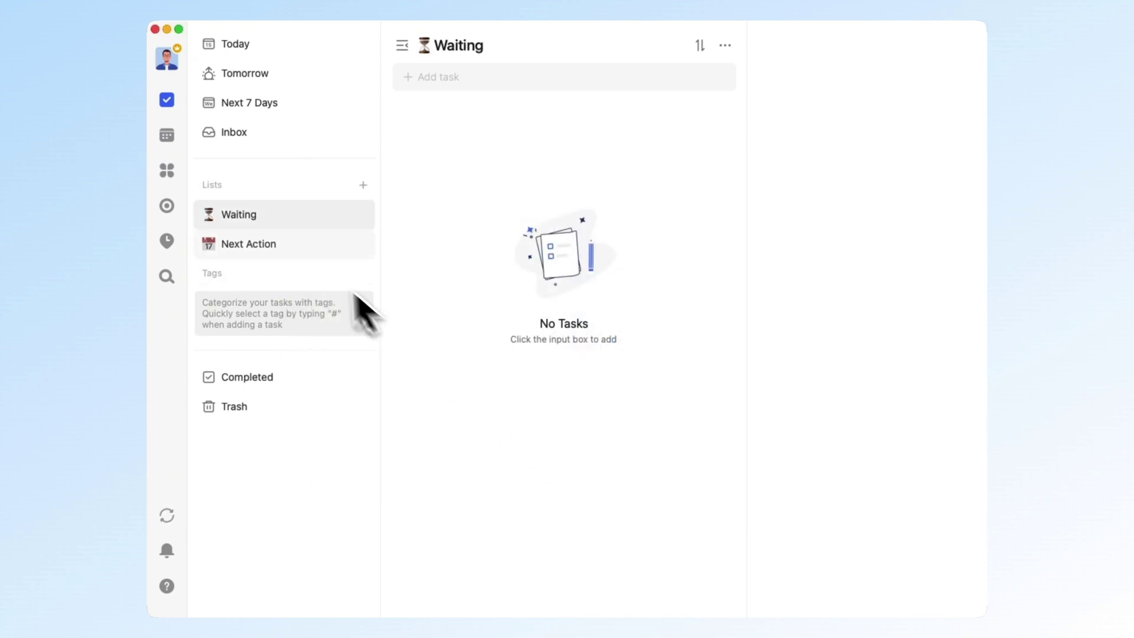
{"action": "left_click_drag", "start_coordinate": [310, 244], "coordinate": [316, 200]}
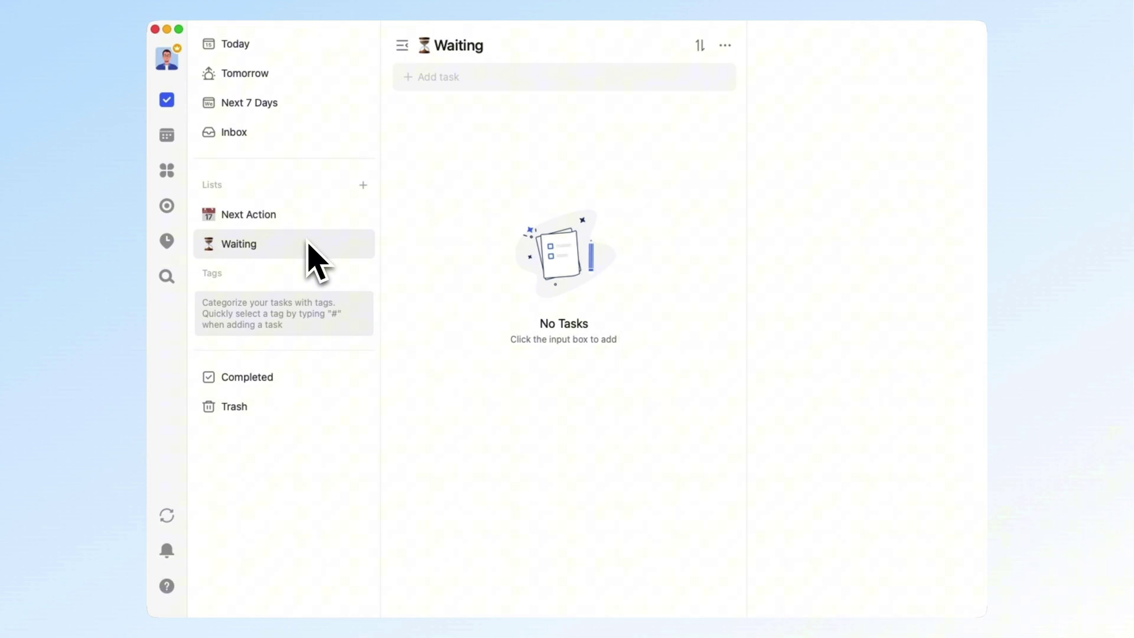
Step: Move Plan feature launch from the Inbox into the Waiting list
{"action": "left_click", "coordinate": [311, 132]}
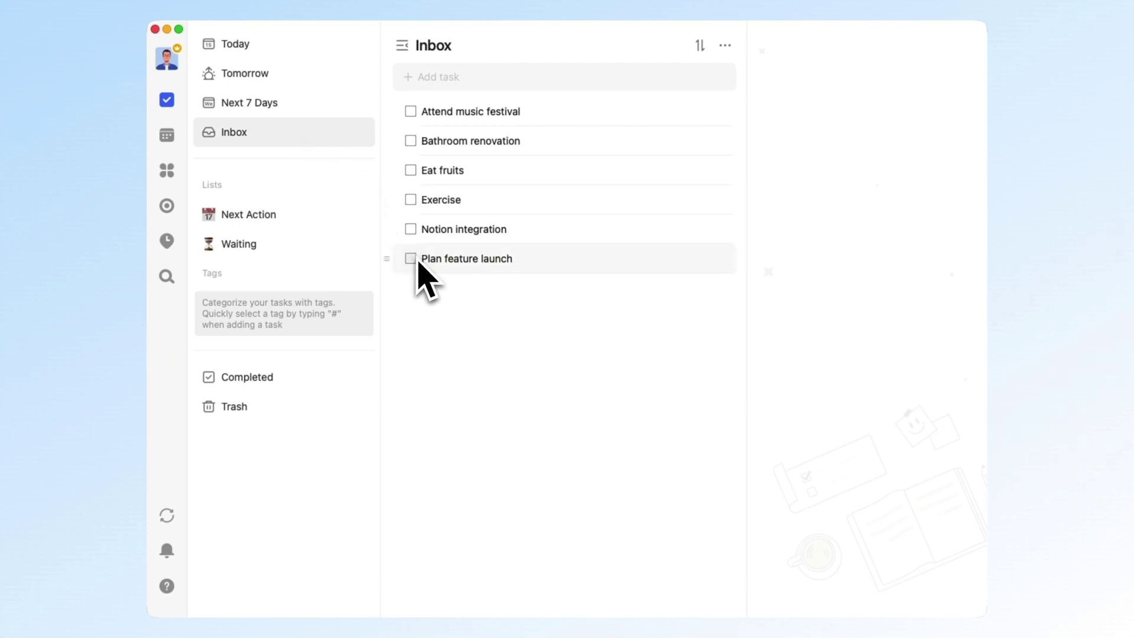
{"action": "left_click_drag", "start_coordinate": [393, 261], "coordinate": [328, 252]}
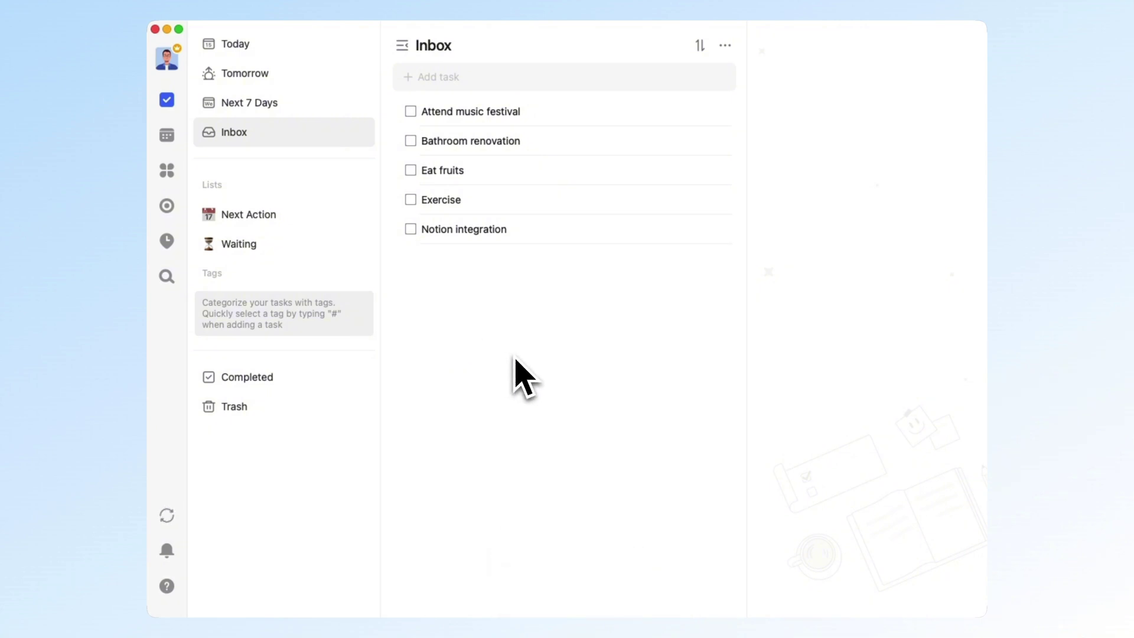
Step: Create a Someday list and position it among the lists
{"action": "left_click", "coordinate": [363, 185]}
{"action": "type", "text": "Someday"}
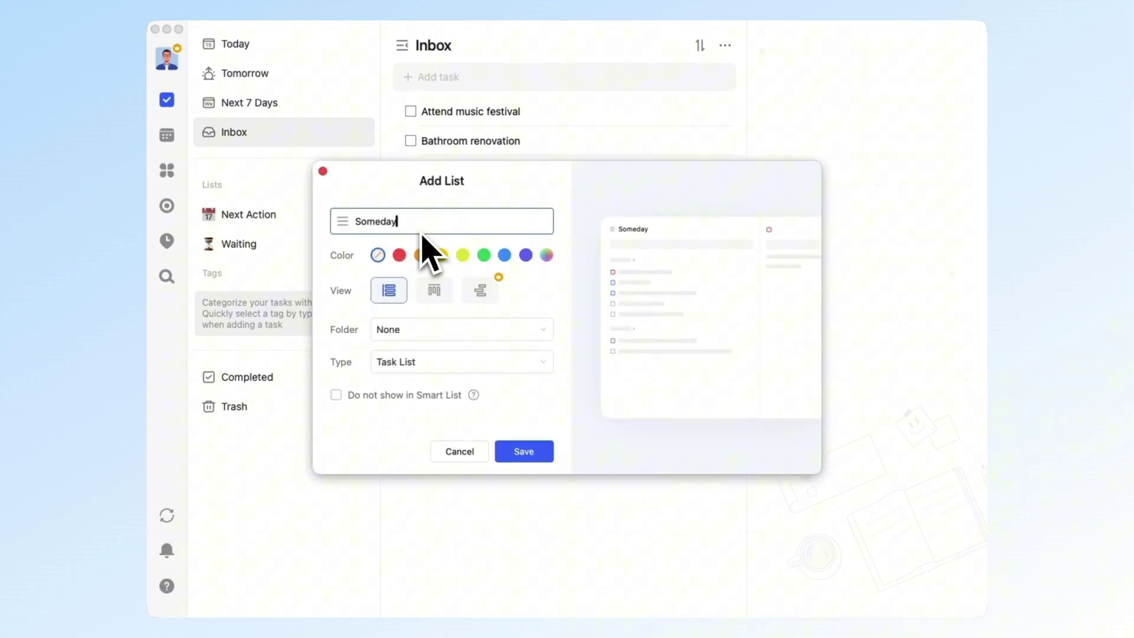
{"action": "left_click", "coordinate": [524, 451]}
{"action": "mouse_move", "coordinate": [266, 215]}
{"action": "left_mouse_down"}
{"action": "mouse_move", "coordinate": [283, 275]}
{"action": "mouse_move", "coordinate": [307, 287]}
{"action": "left_mouse_up"}
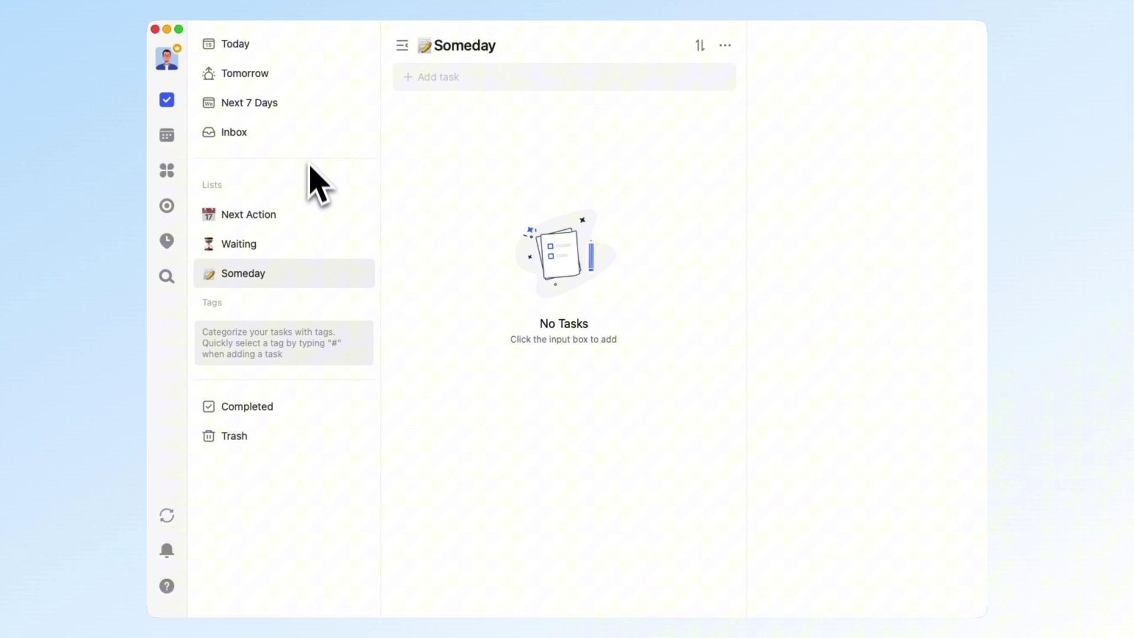
Step: Move Attend music festival into Someday, then select the Bathroom renovation task title
{"action": "left_click", "coordinate": [310, 144]}
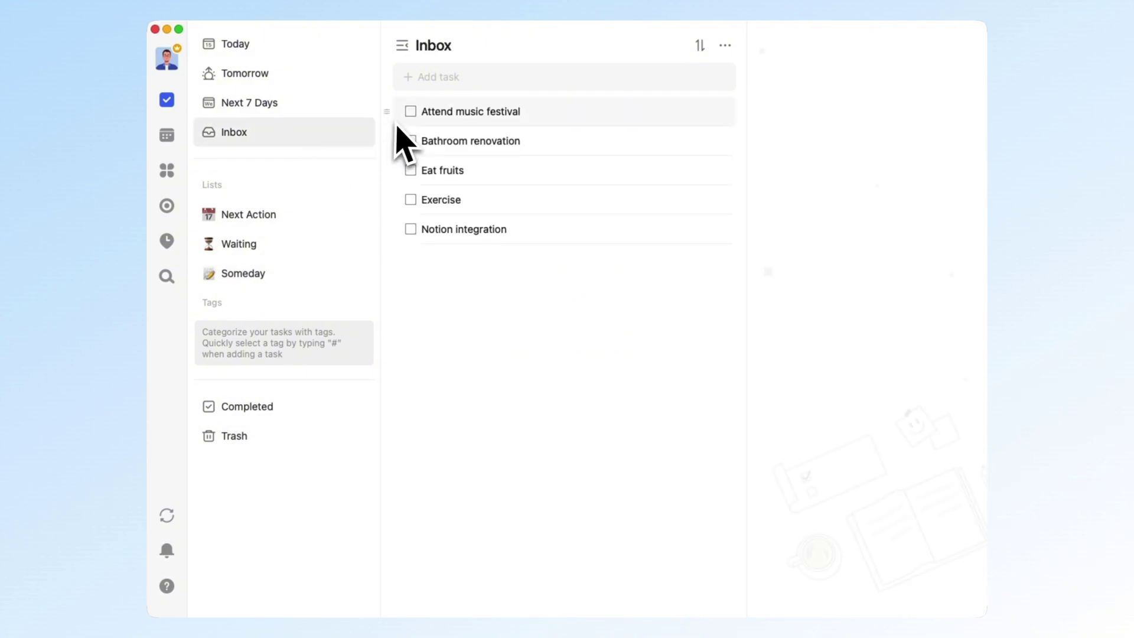
{"action": "left_click_drag", "start_coordinate": [392, 119], "coordinate": [332, 274]}
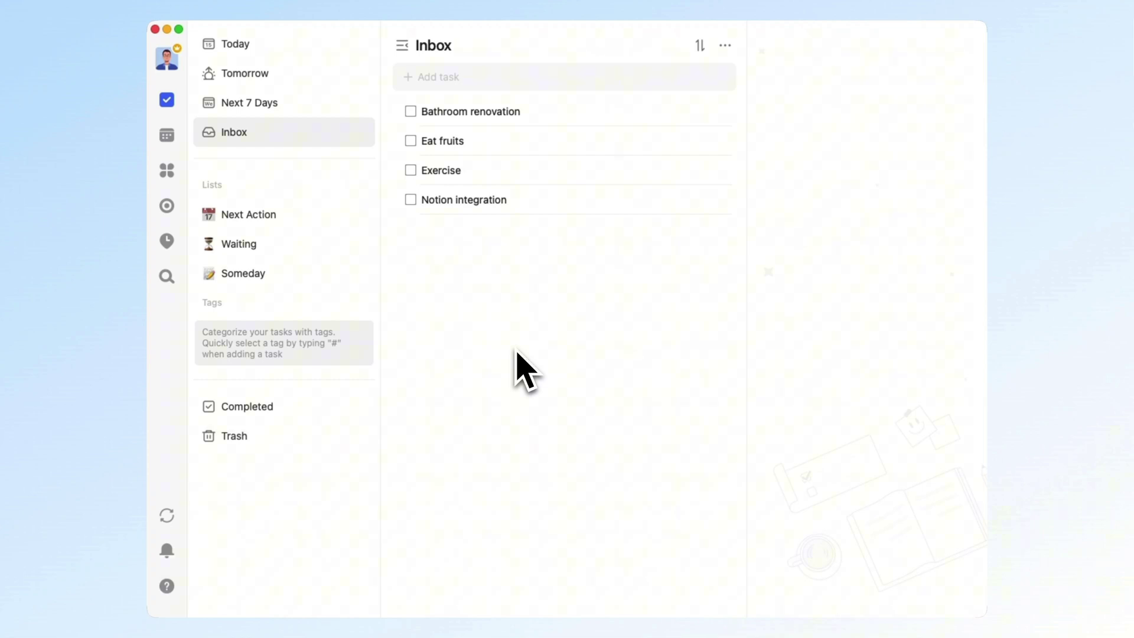
{"action": "left_click", "coordinate": [513, 111]}
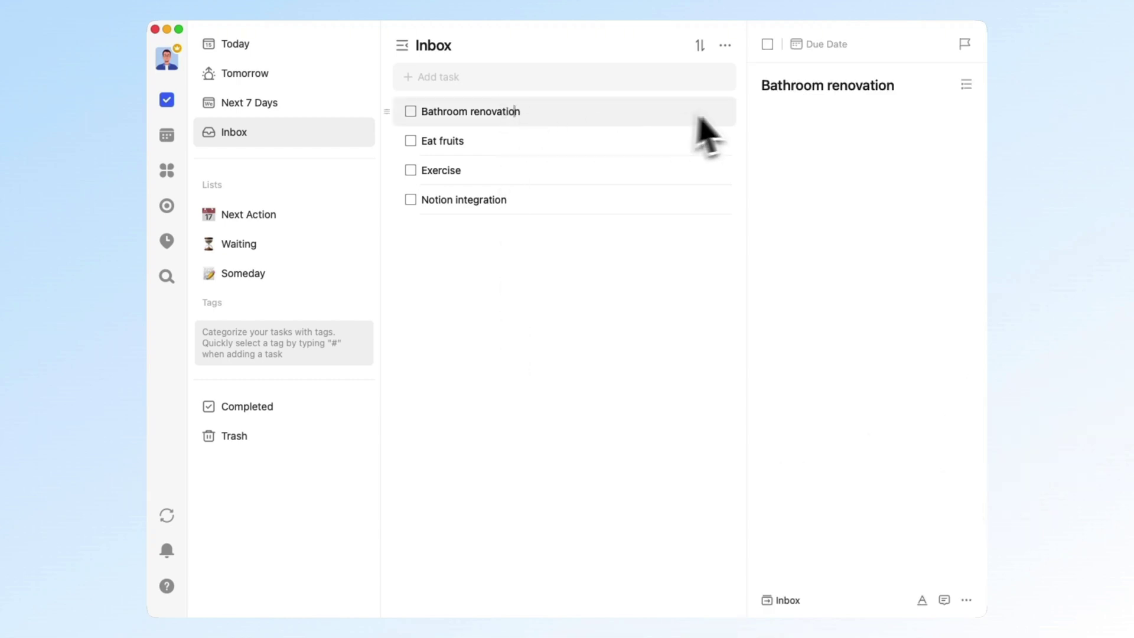
{"action": "left_click_drag", "start_coordinate": [761, 86], "coordinate": [904, 84]}
{"action": "key", "text": "ctrl+c"}
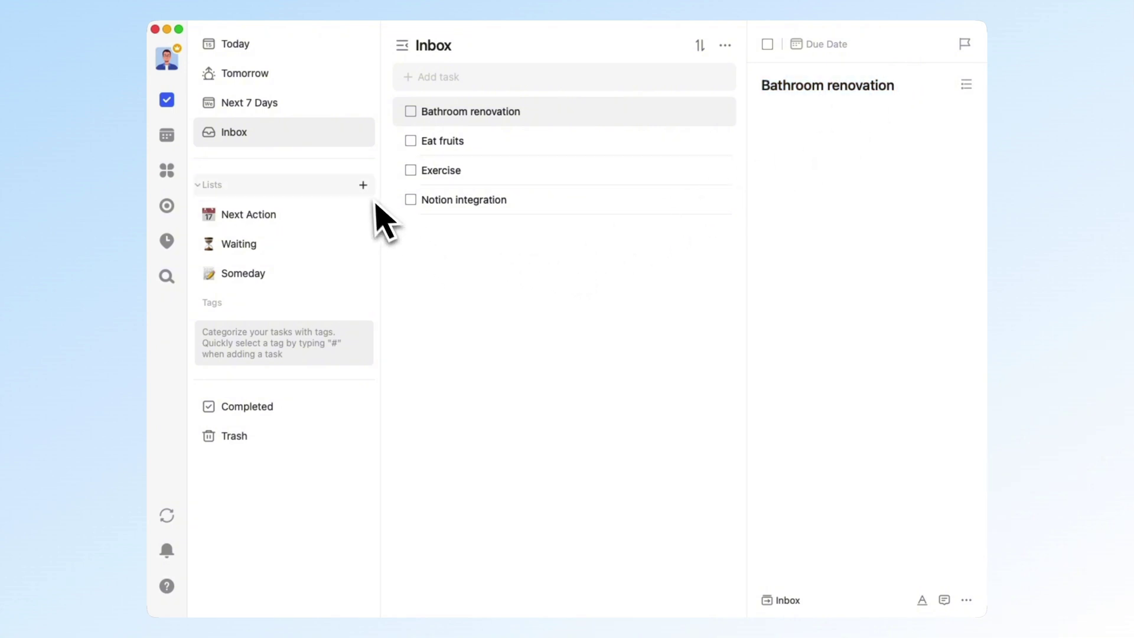
Step: Start a Bathroom renovation list with the pasted name and a house emoji
{"action": "left_click", "coordinate": [364, 185]}
{"action": "key", "text": "ctrl+v"}
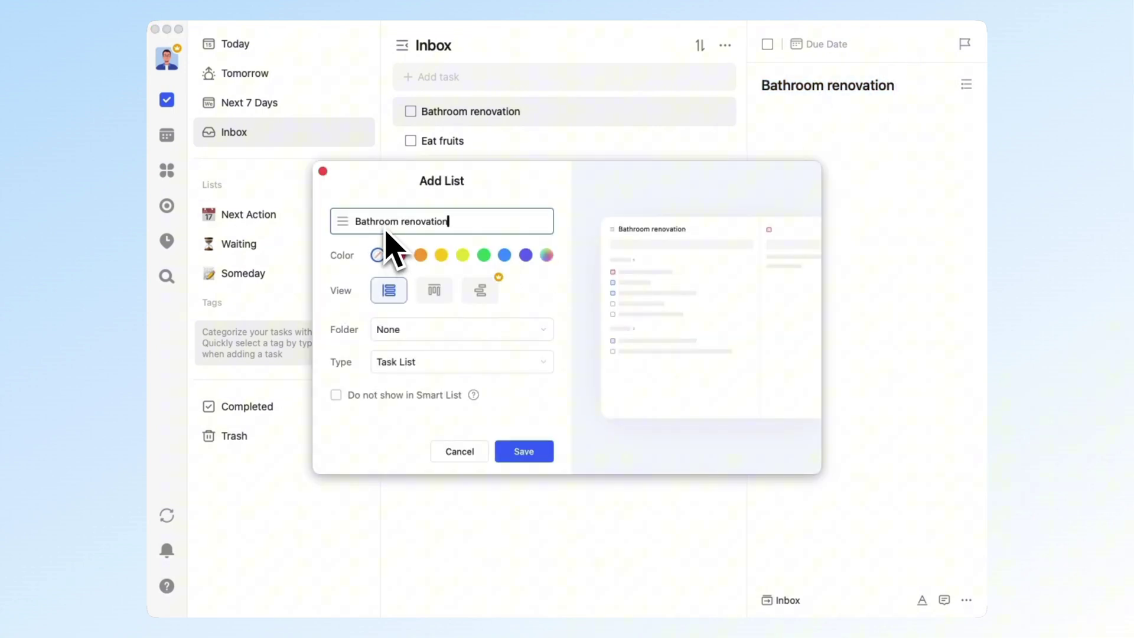
{"action": "left_click", "coordinate": [343, 224]}
{"action": "left_click", "coordinate": [390, 288]}
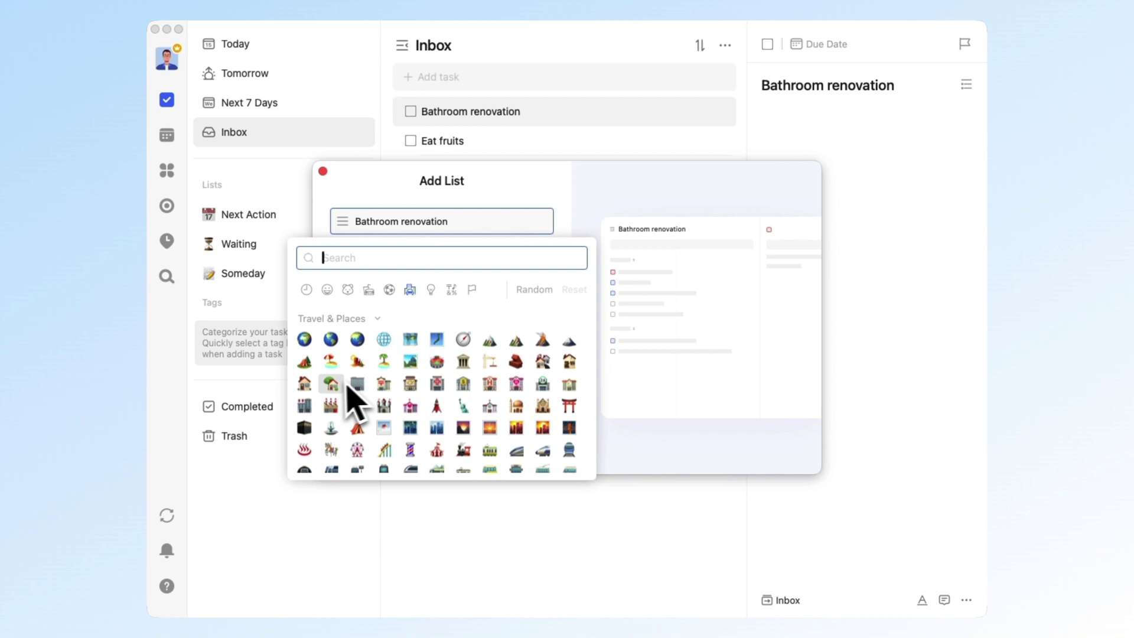
{"action": "left_click", "coordinate": [322, 396]}
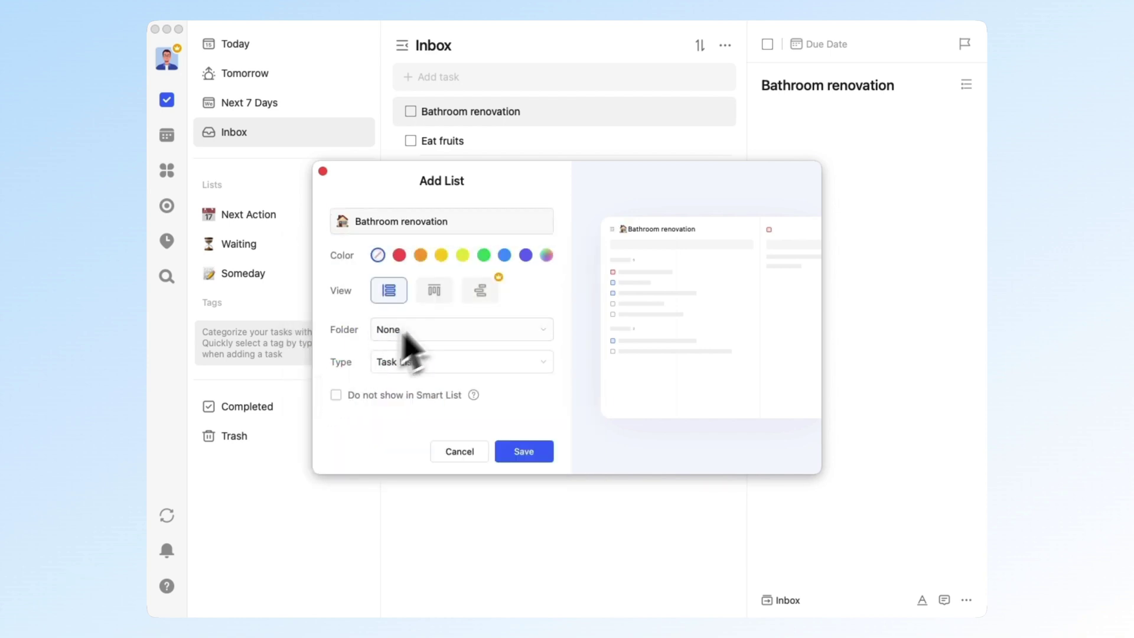
Step: Place the list in a new Project folder, save it and move Project below Someday
{"action": "left_click", "coordinate": [452, 329]}
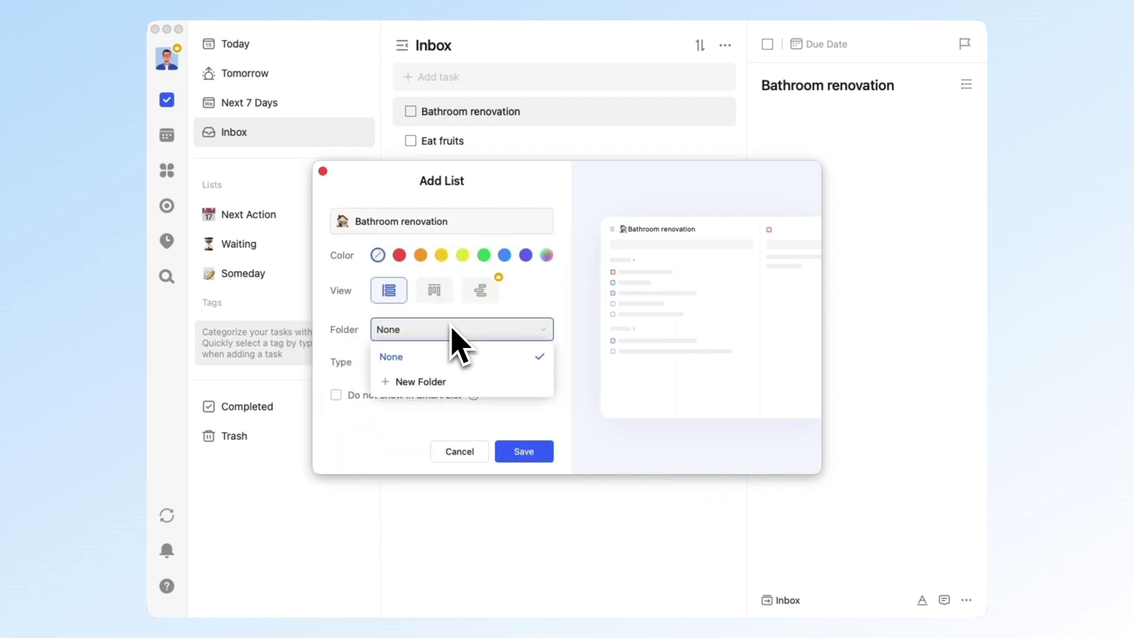
{"action": "left_click", "coordinate": [451, 382]}
{"action": "type", "text": "Project"}
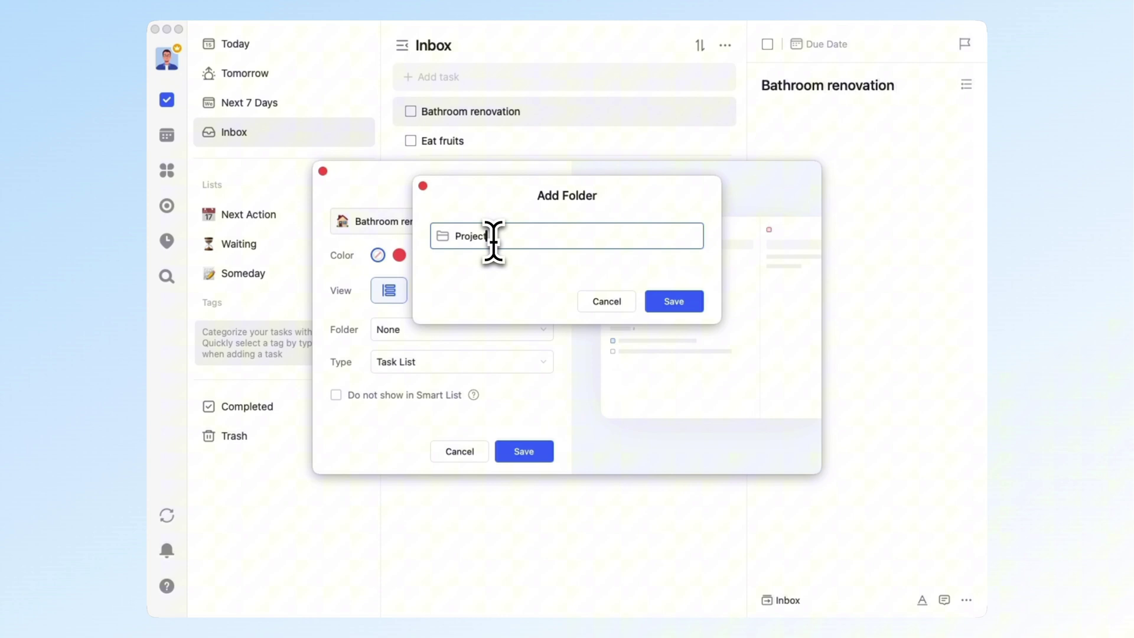
{"action": "left_click", "coordinate": [682, 302]}
{"action": "left_click", "coordinate": [524, 452]}
{"action": "left_click_drag", "start_coordinate": [237, 214], "coordinate": [266, 321]}
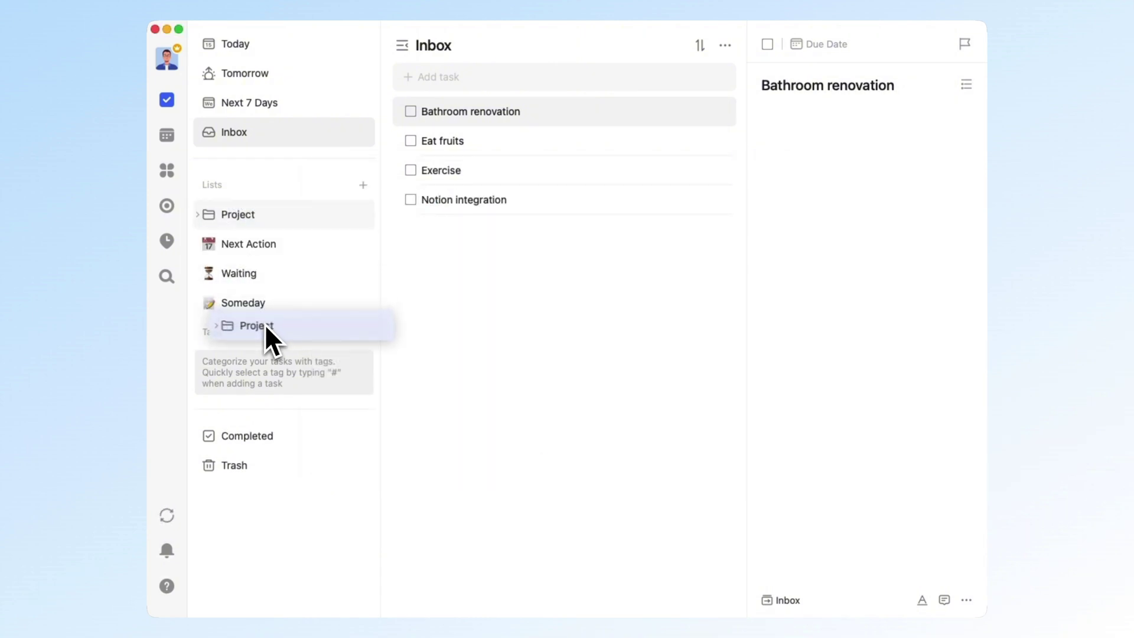
Step: Add a Notion integration list with a pin emoji inside the Project folder
{"action": "left_click", "coordinate": [201, 303]}
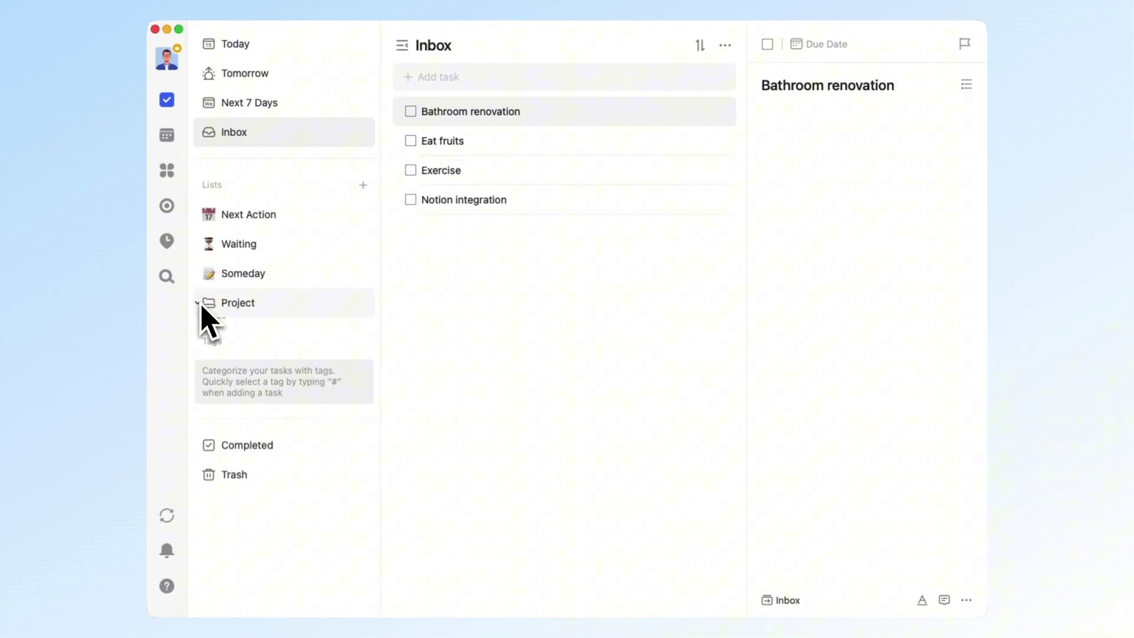
{"action": "right_click", "coordinate": [287, 312]}
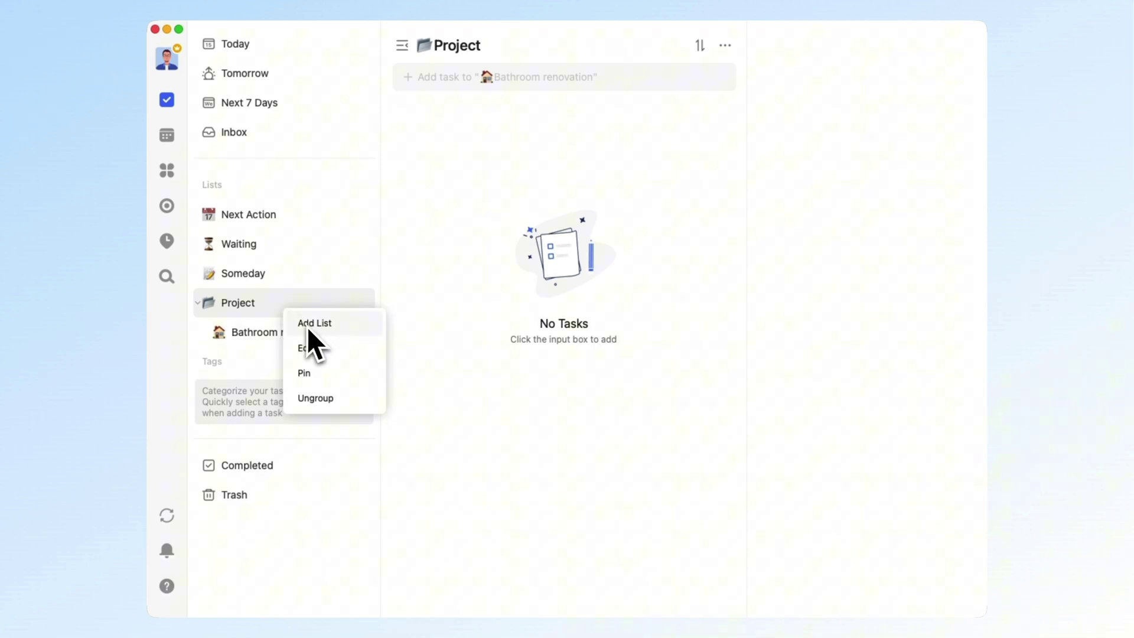
{"action": "left_click", "coordinate": [307, 325]}
{"action": "type", "text": "Notion integration"}
{"action": "left_click", "coordinate": [343, 221]}
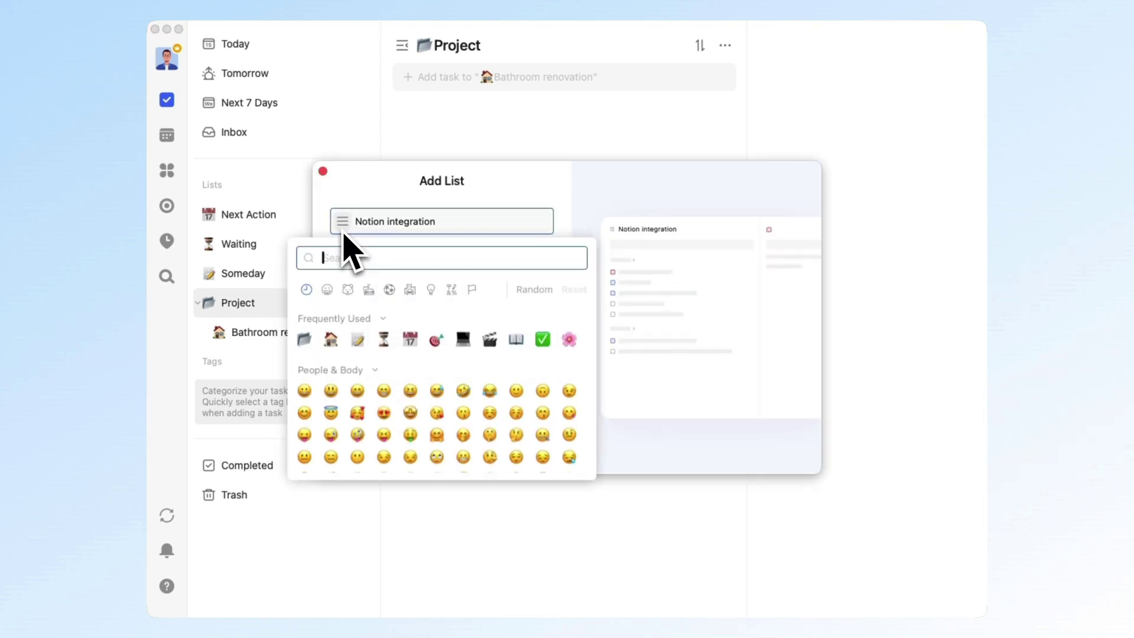
{"action": "left_click", "coordinate": [382, 337]}
{"action": "left_click", "coordinate": [524, 451]}
Step: Reorder the Project folder's lists and view Bathroom renovation and Notion integration
{"action": "left_click_drag", "start_coordinate": [337, 361], "coordinate": [337, 321]}
{"action": "left_click", "coordinate": [319, 336]}
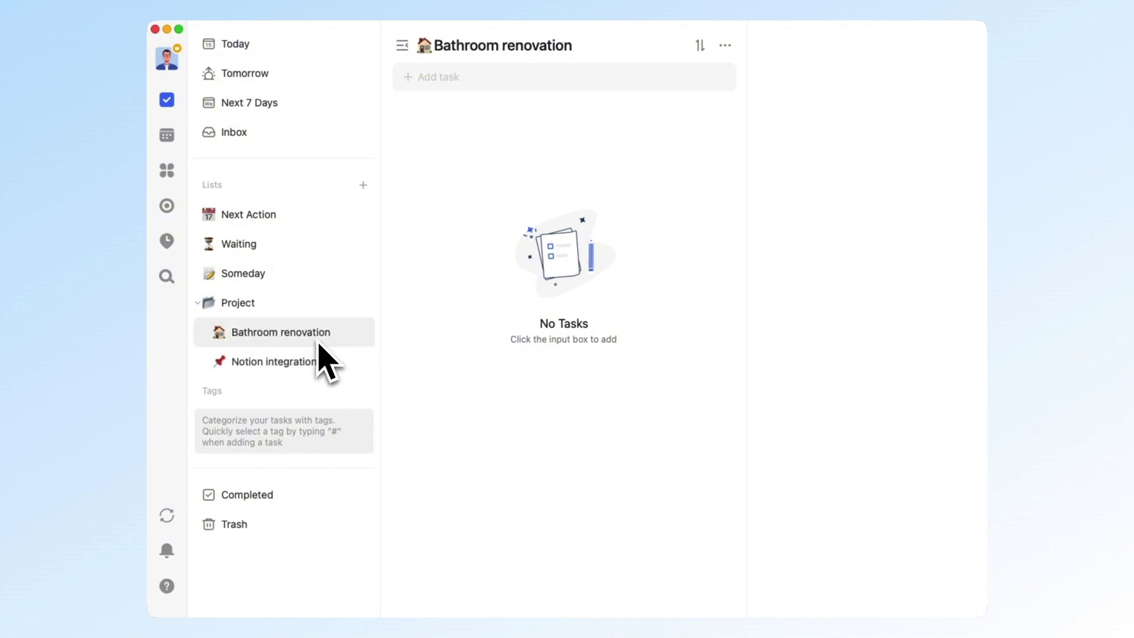
{"action": "left_click", "coordinate": [321, 364]}
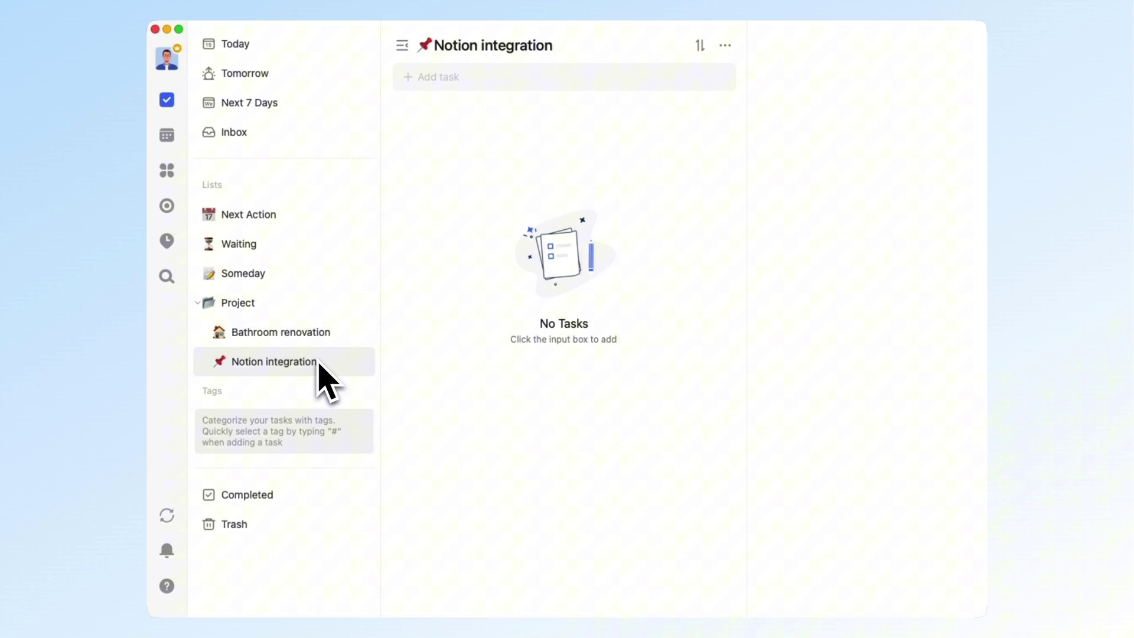
Step: Start a new habit in the Habit Tracker with the dumbbell icon
{"action": "left_click", "coordinate": [167, 242]}
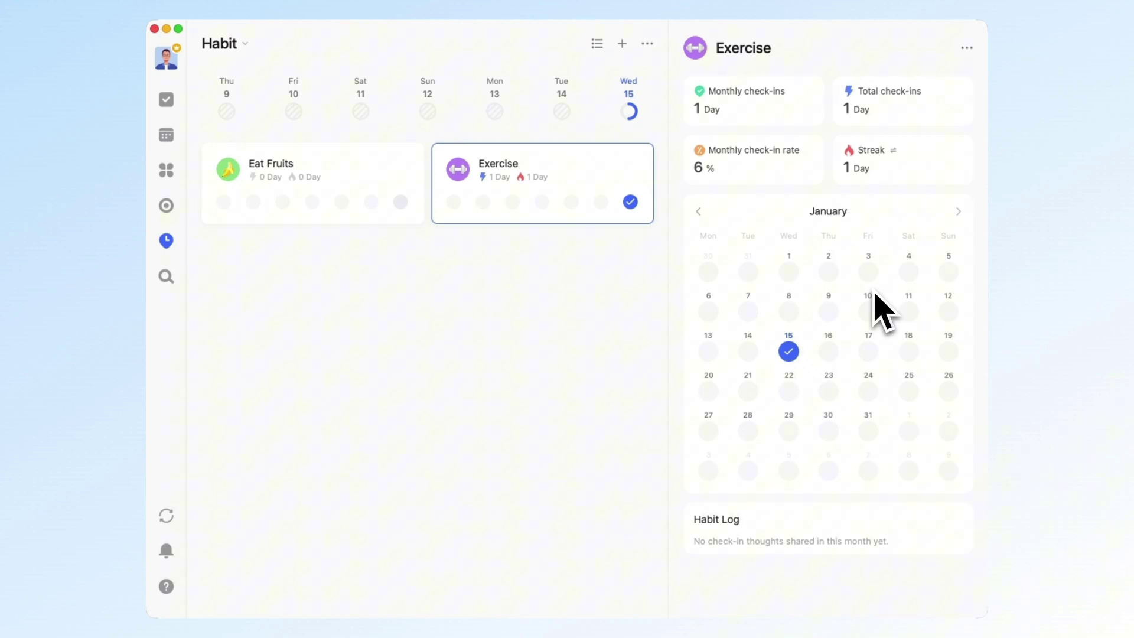
{"action": "left_click", "coordinate": [623, 46]}
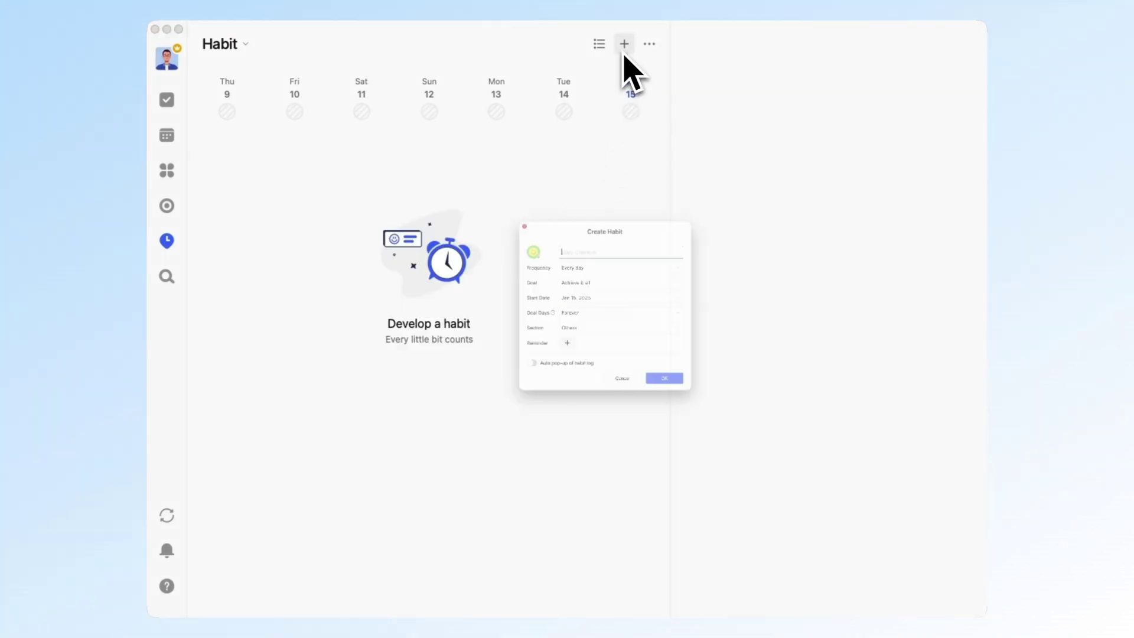
{"action": "left_click", "coordinate": [476, 215]}
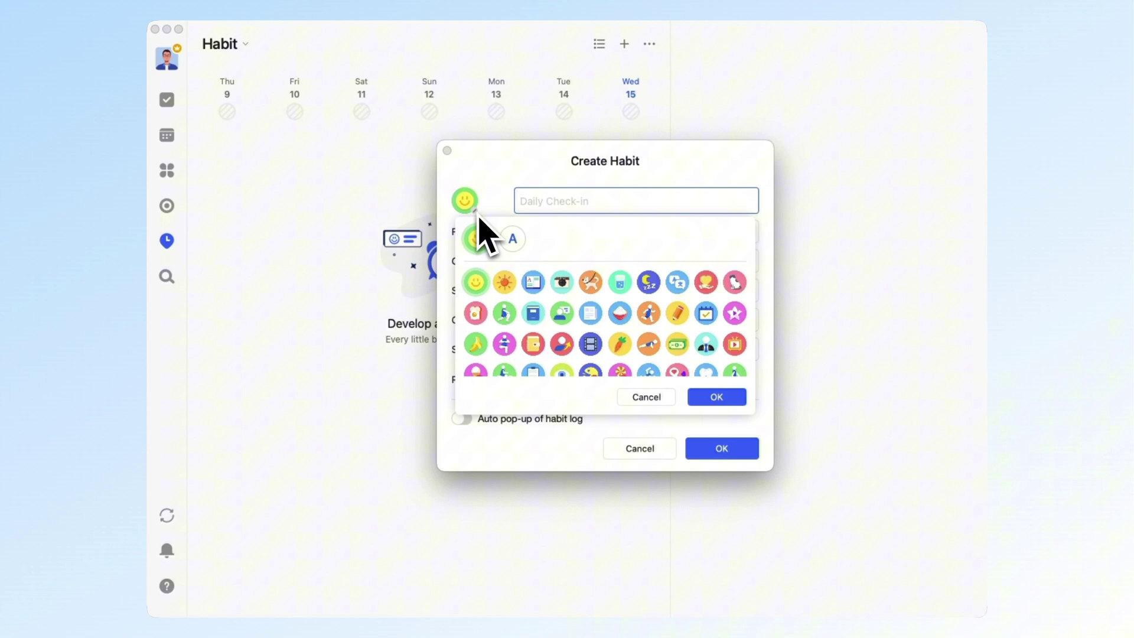
{"action": "scroll", "coordinate": [643, 354], "scroll_direction": "down", "scroll_amount": 3}
{"action": "left_click", "coordinate": [648, 350]}
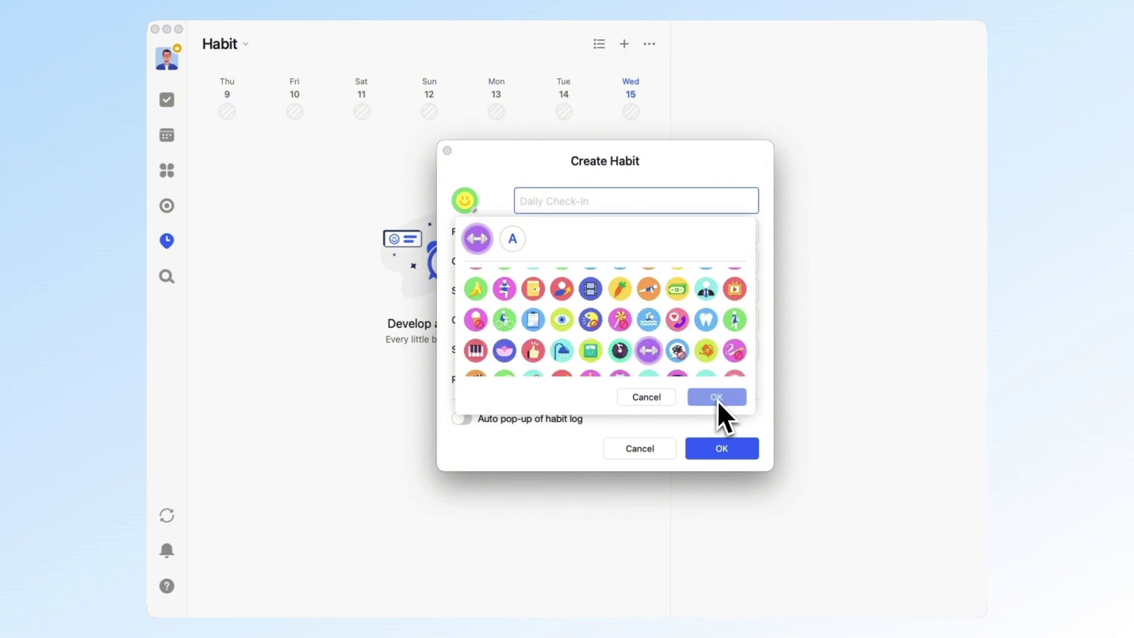
{"action": "left_click", "coordinate": [717, 399]}
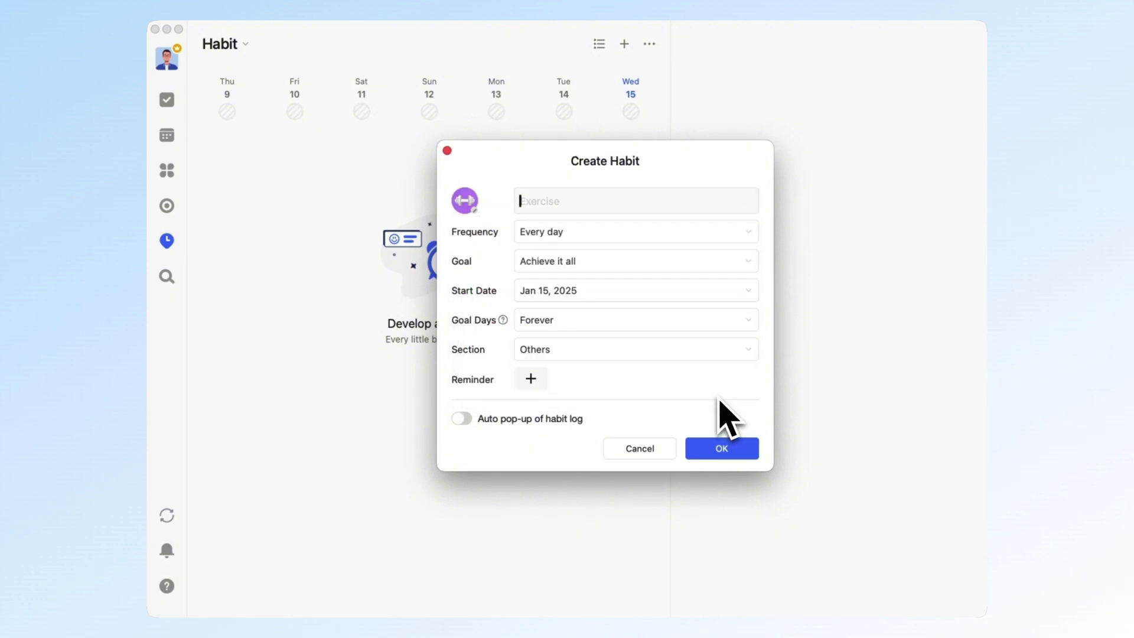
Step: Give the Exercise habit a 19:00 reminder and save it
{"action": "left_click", "coordinate": [531, 378]}
{"action": "left_click", "coordinate": [558, 504]}
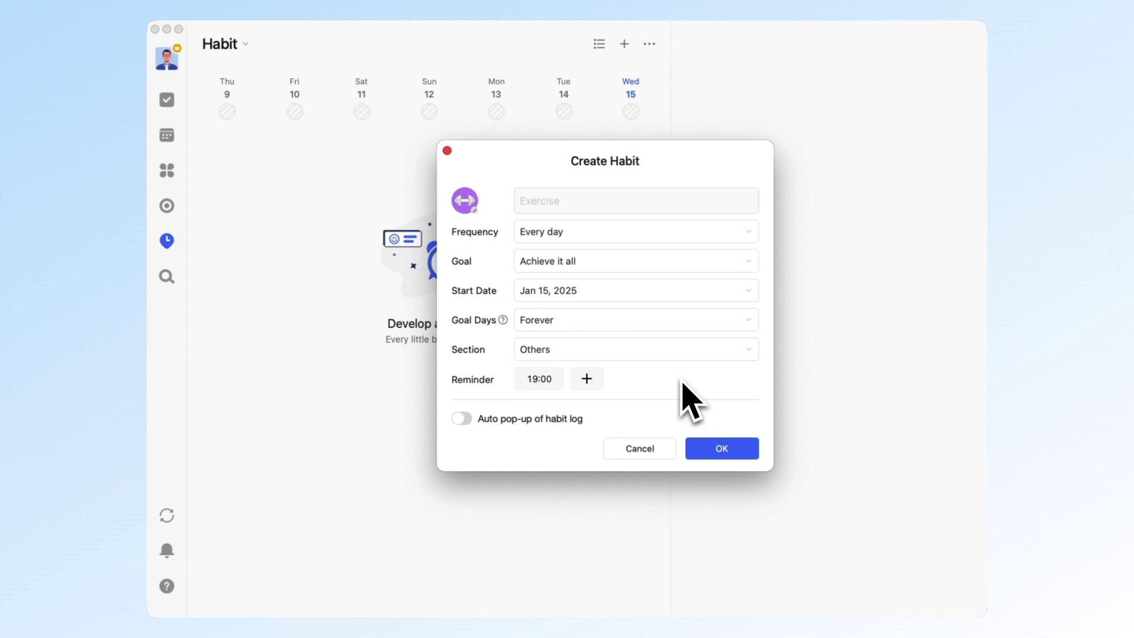
{"action": "left_click", "coordinate": [721, 449]}
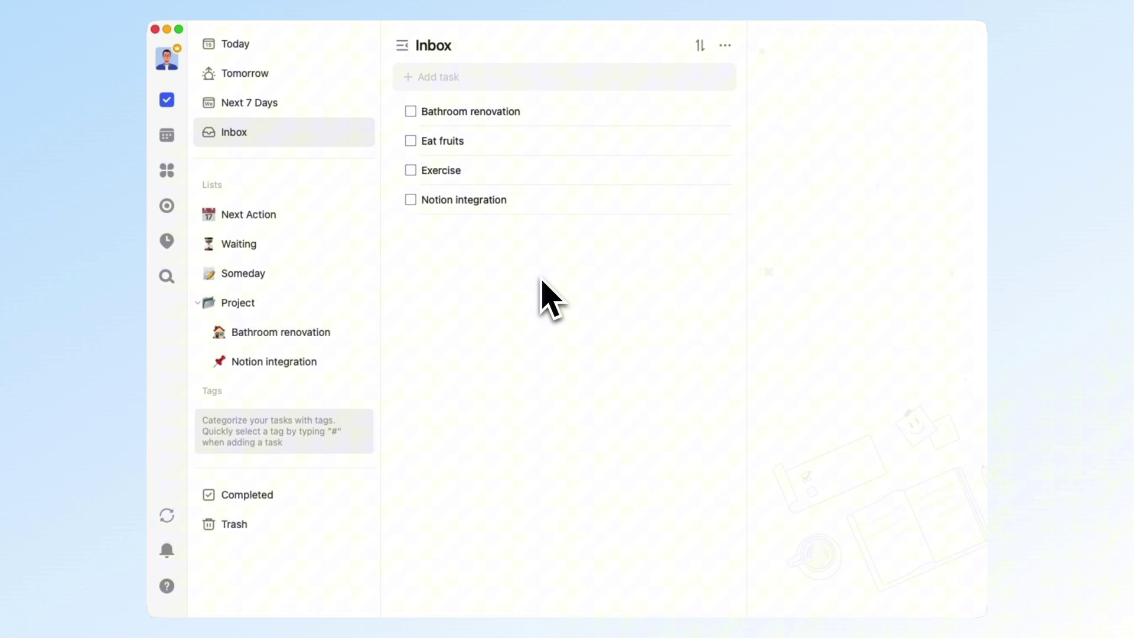
Step: Select all four Inbox tasks and delete them
{"action": "key", "text": "ctrl+a"}
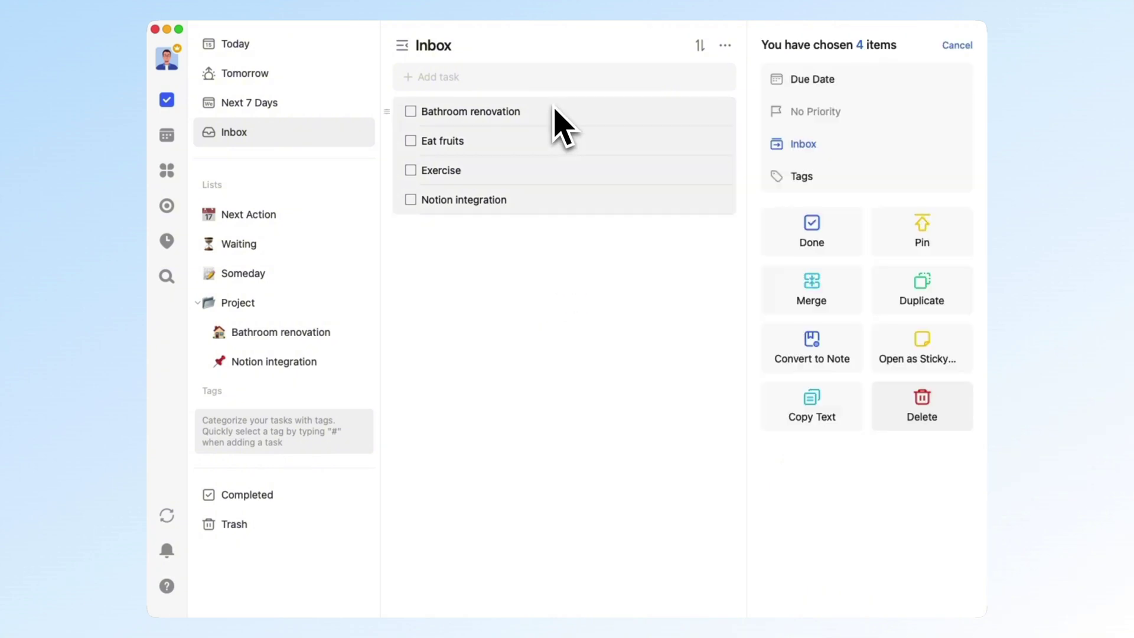
{"action": "left_click", "coordinate": [913, 412]}
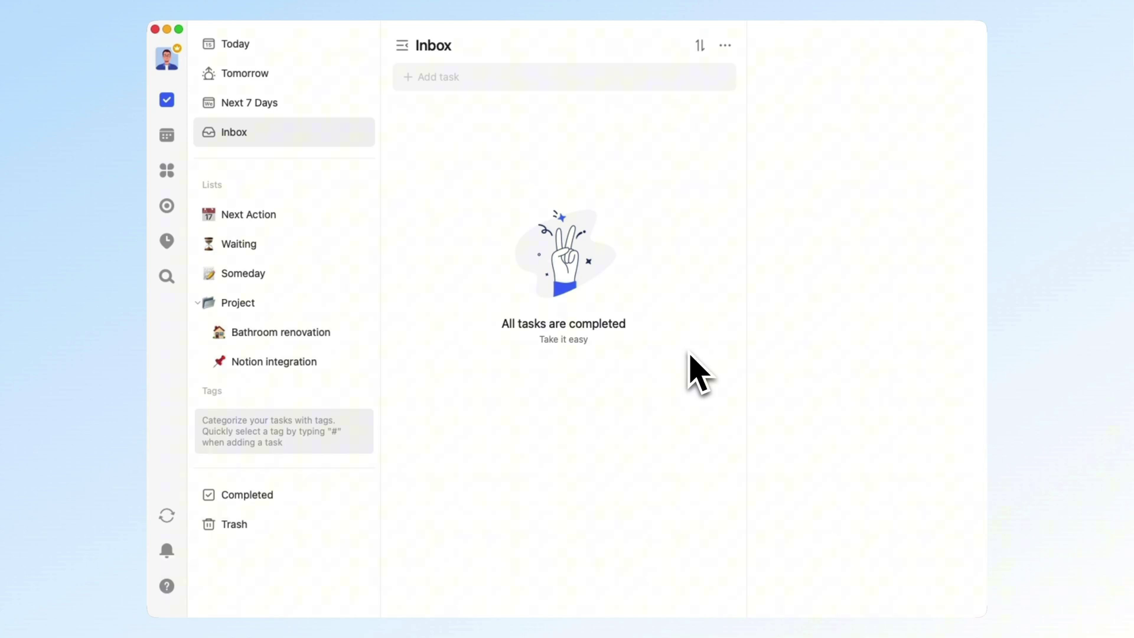
{"action": "mouse_move", "coordinate": [284, 391]}
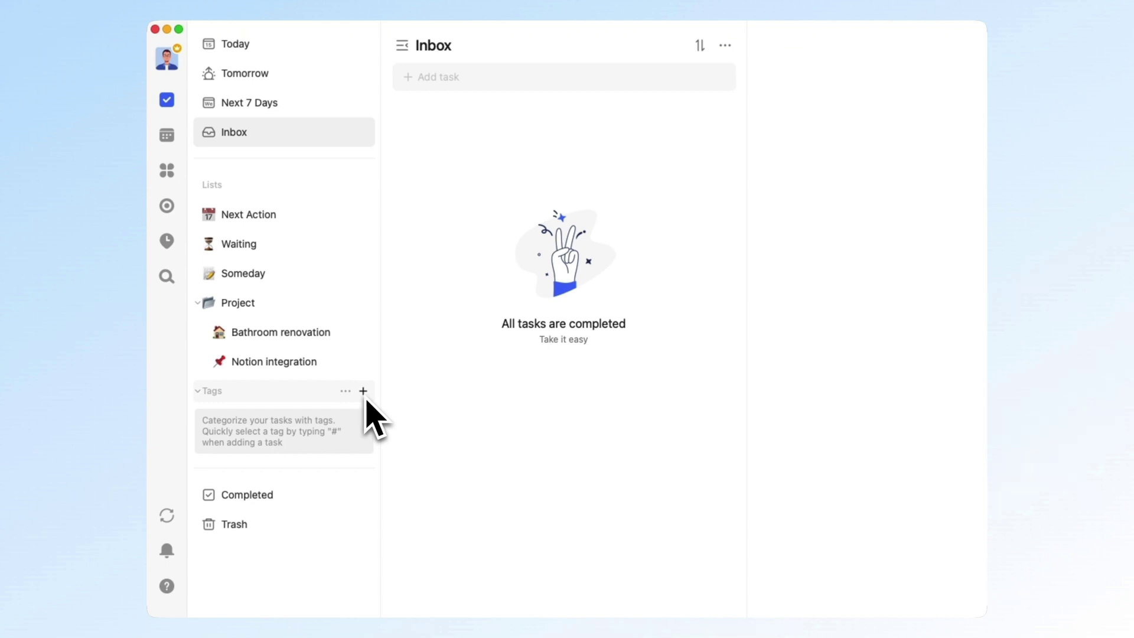
Step: Create a work tag with a chosen colour from the extended palette
{"action": "left_click", "coordinate": [363, 392]}
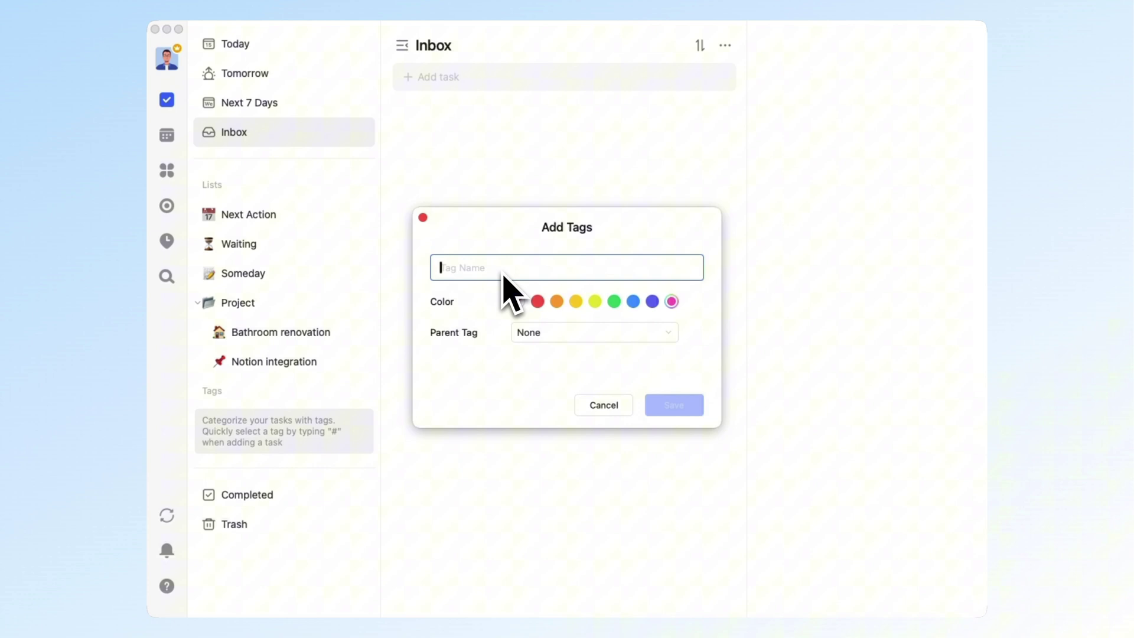
{"action": "type", "text": "work"}
{"action": "left_click", "coordinate": [672, 302]}
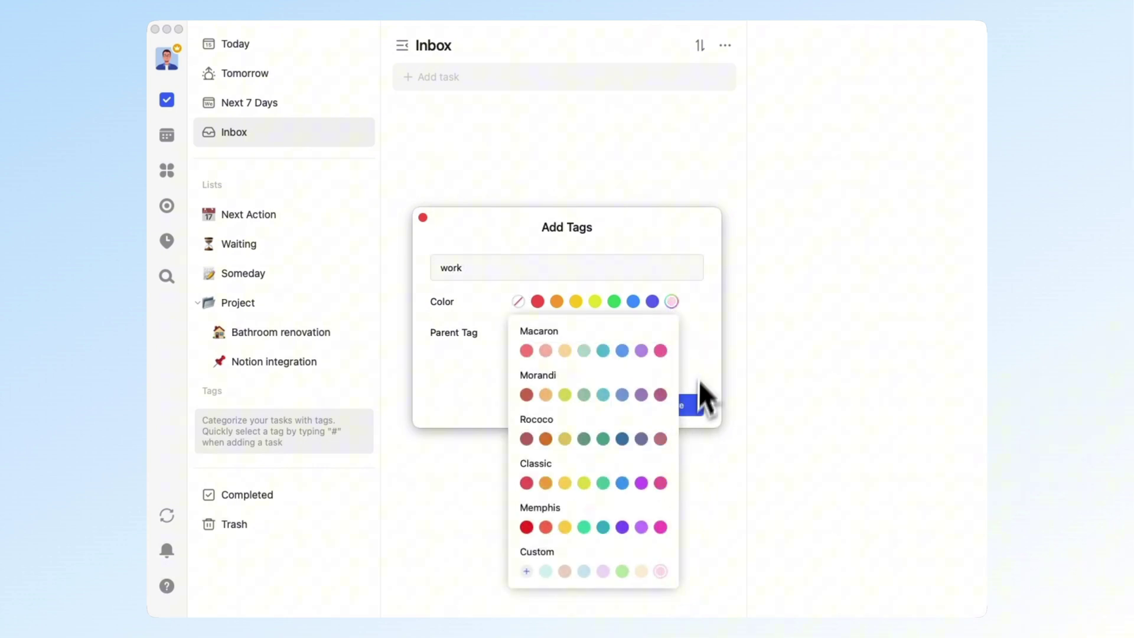
{"action": "left_click", "coordinate": [698, 398]}
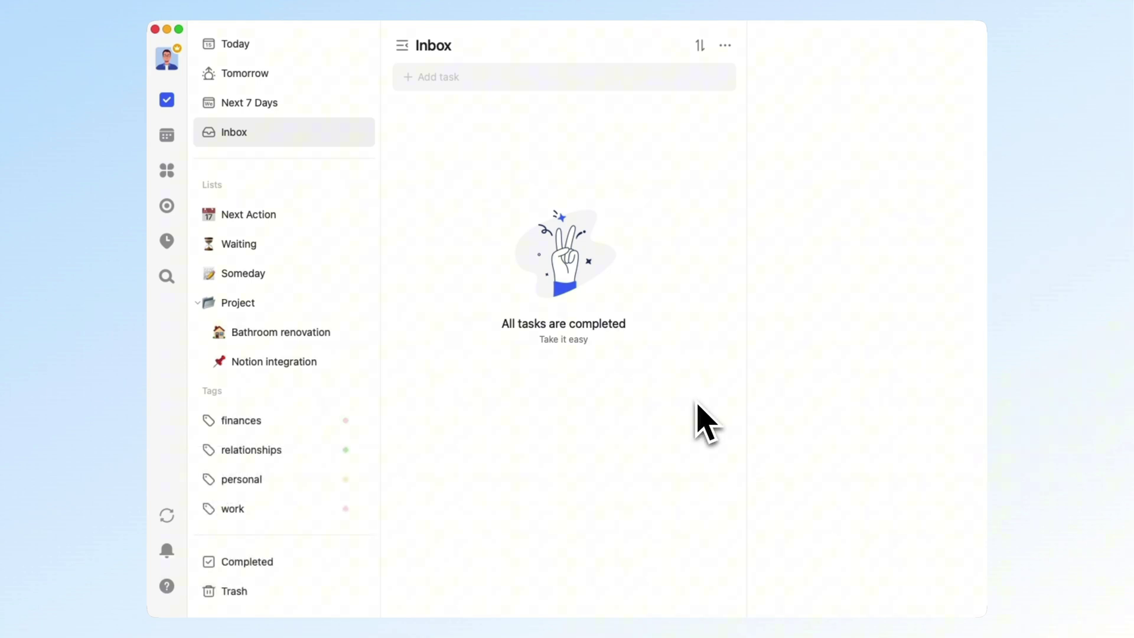
Step: Tag Pay credit card bill with finances and Reply customer messages with work in Next Action
{"action": "left_click", "coordinate": [314, 228]}
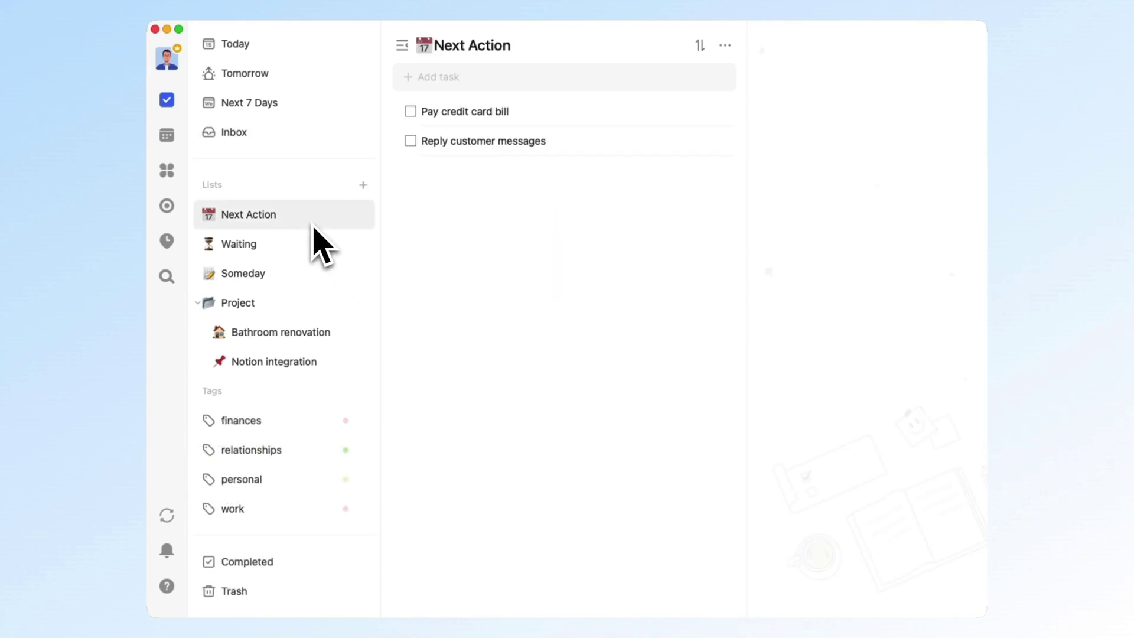
{"action": "right_click", "coordinate": [565, 113]}
{"action": "mouse_move", "coordinate": [638, 313]}
{"action": "left_click", "coordinate": [778, 351]}
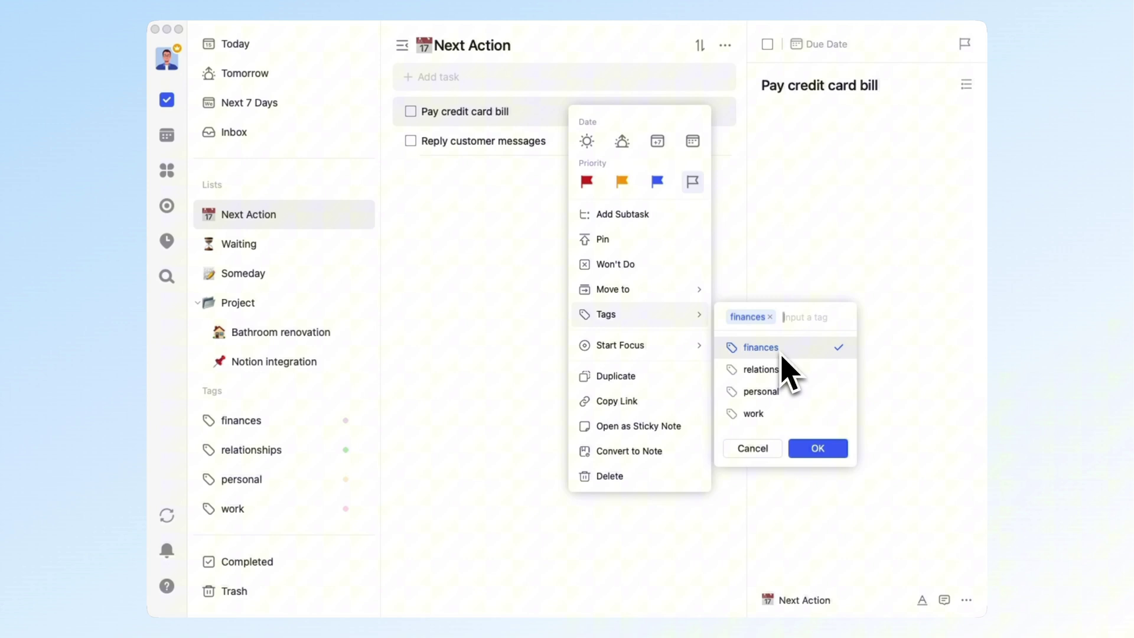
{"action": "left_click", "coordinate": [825, 448]}
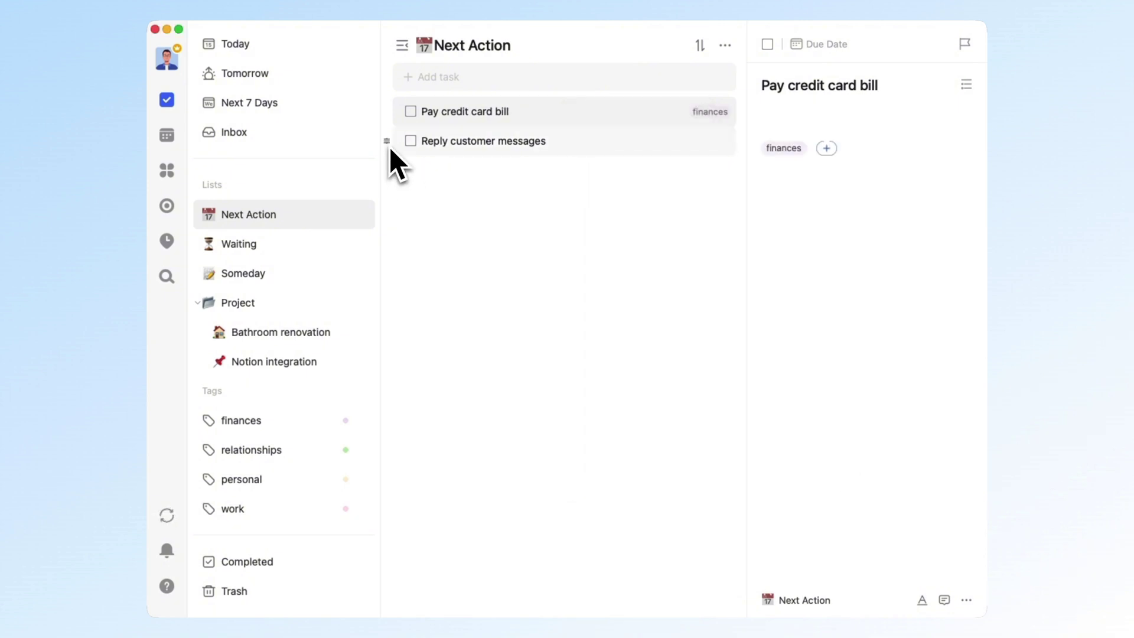
{"action": "left_click_drag", "start_coordinate": [397, 164], "coordinate": [339, 516]}
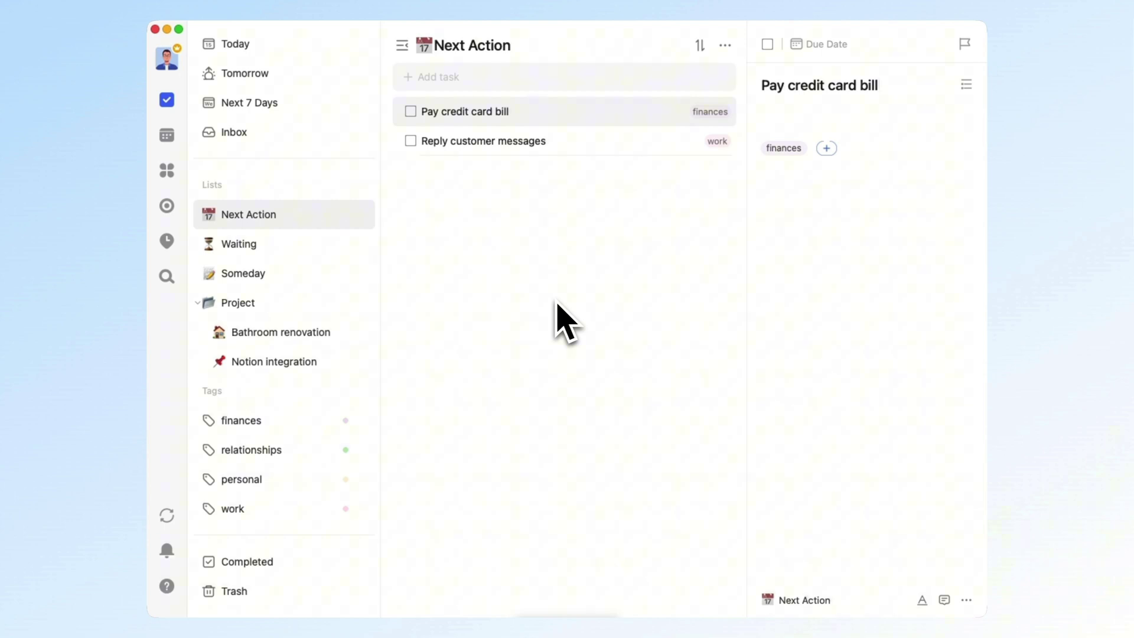
Step: Set Pay credit card bill to high priority and Reply customer messages to medium priority
{"action": "right_click", "coordinate": [547, 114]}
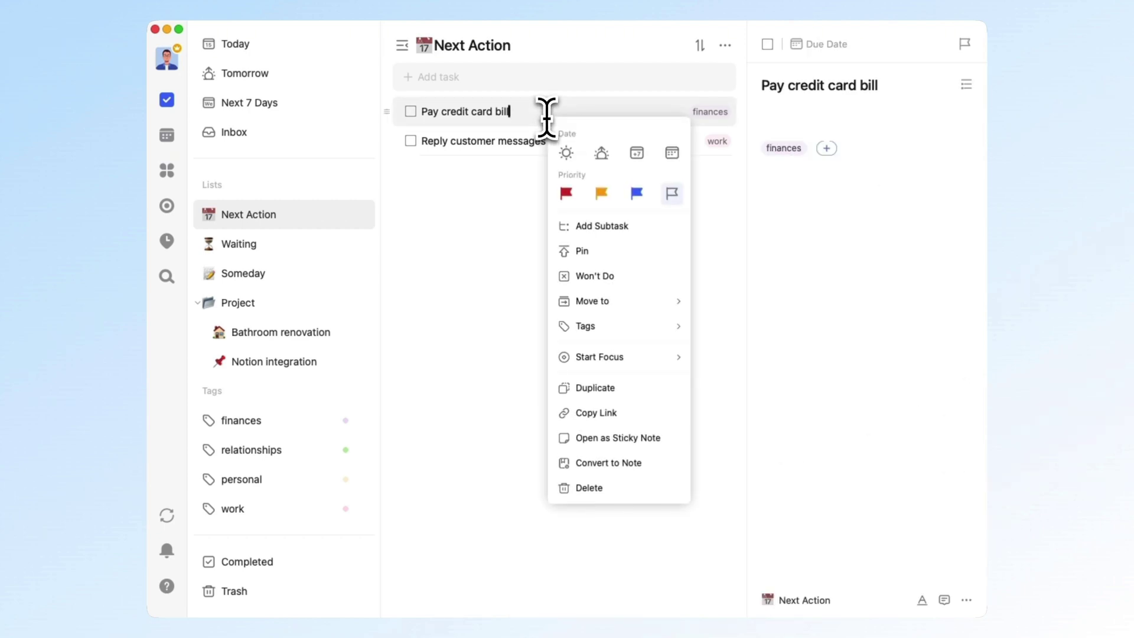
{"action": "left_click", "coordinate": [567, 193]}
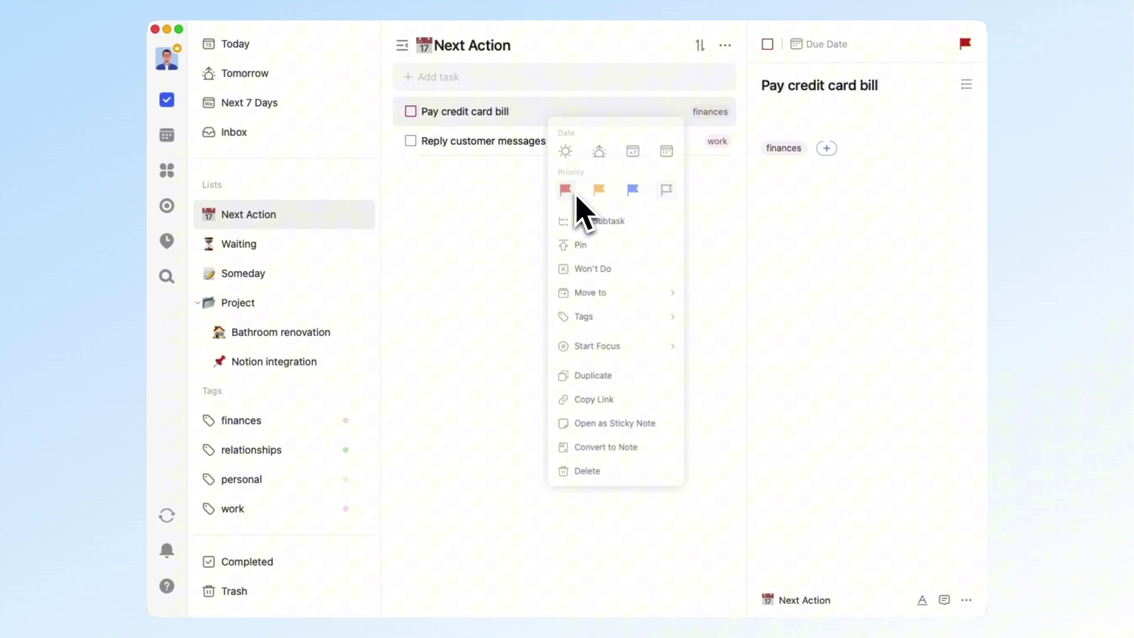
{"action": "left_click", "coordinate": [527, 142]}
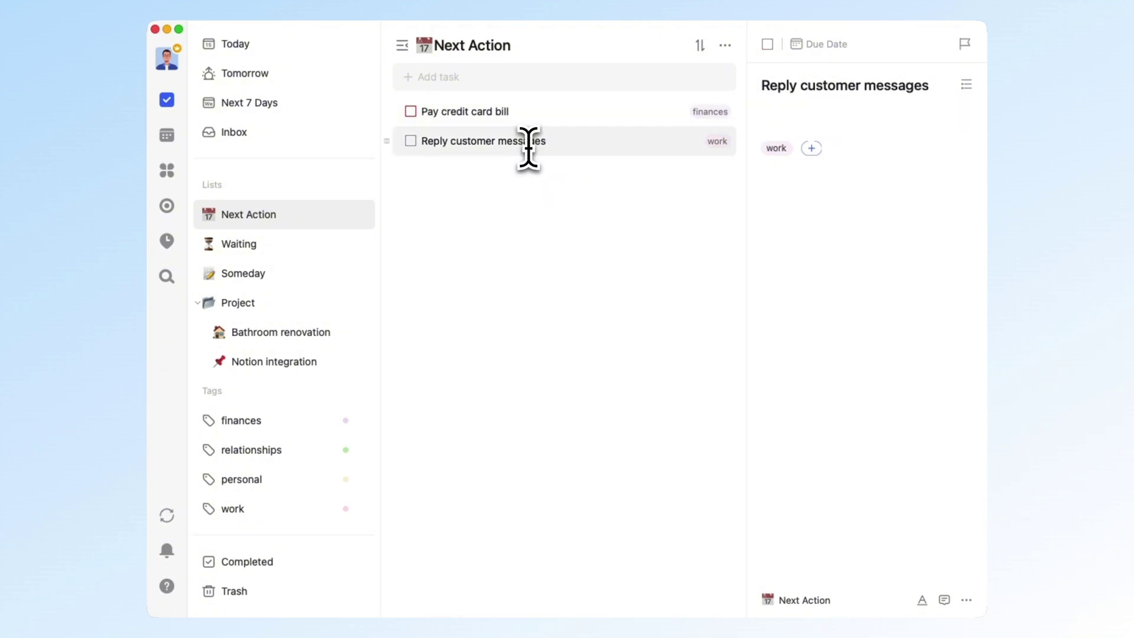
{"action": "right_click", "coordinate": [527, 142]}
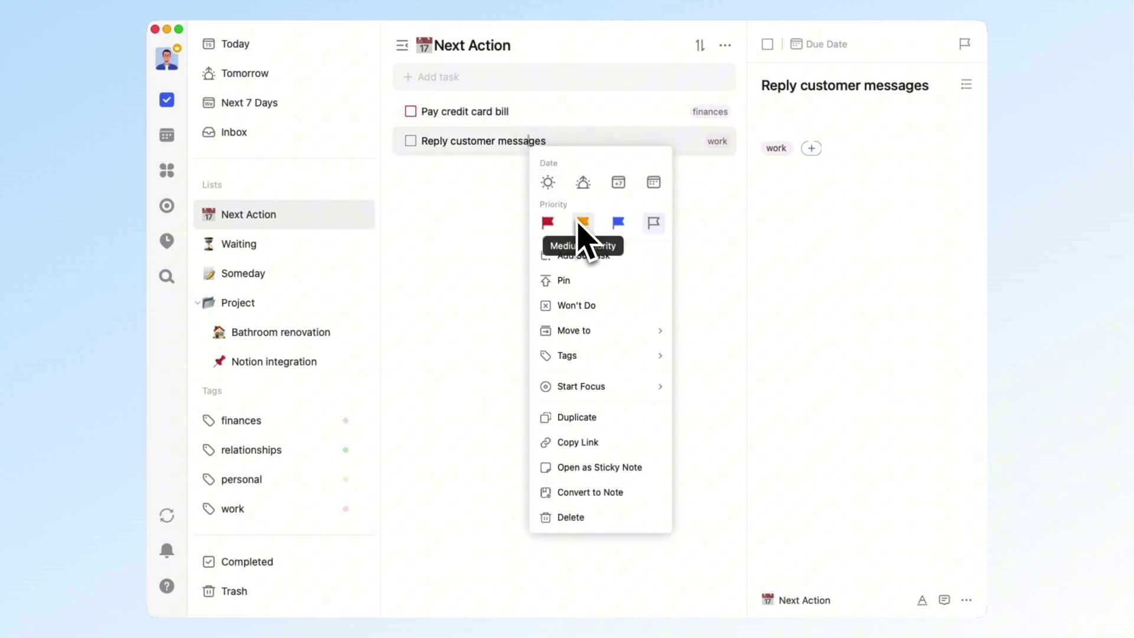
{"action": "left_click", "coordinate": [582, 223]}
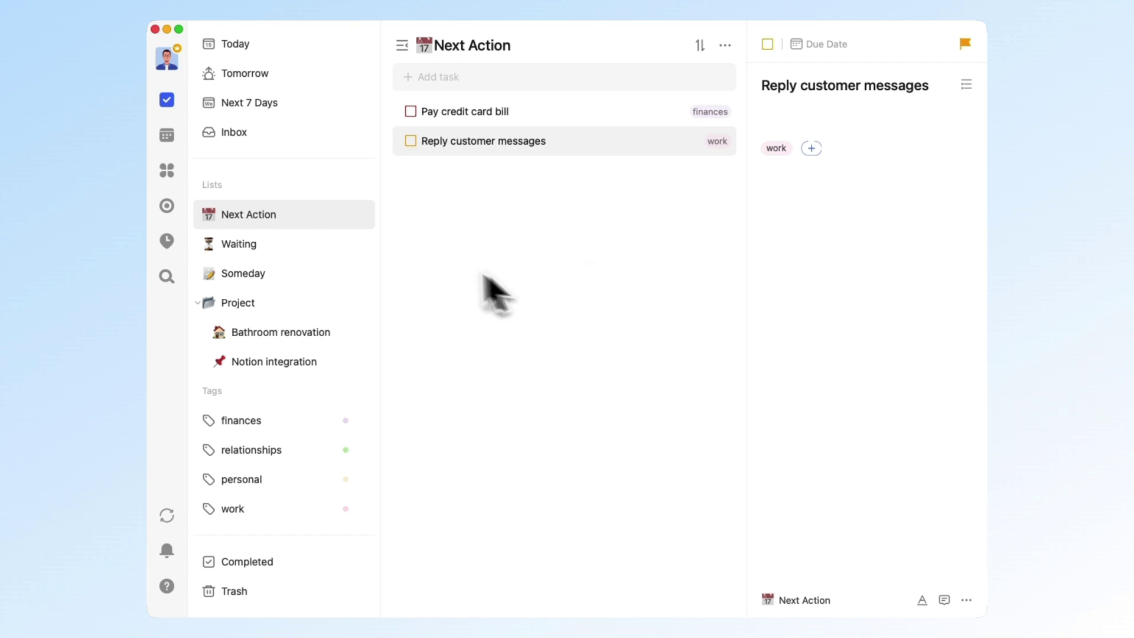
Step: Show the calendar and cycle it through Day and Week layouts back to Month
{"action": "left_click", "coordinate": [167, 135]}
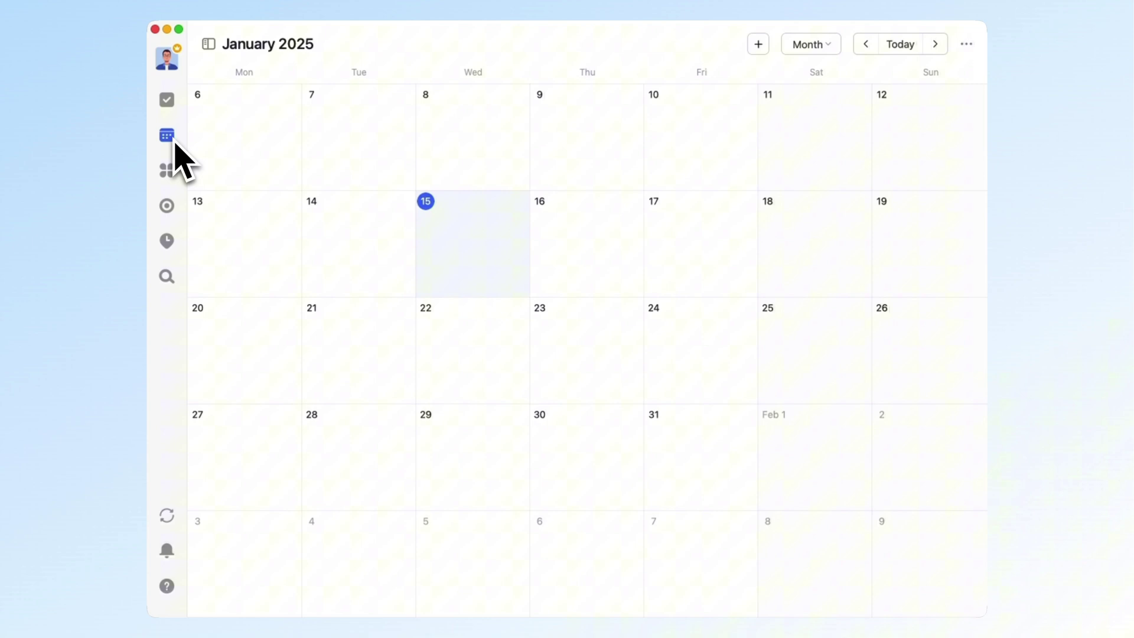
{"action": "left_click", "coordinate": [813, 47]}
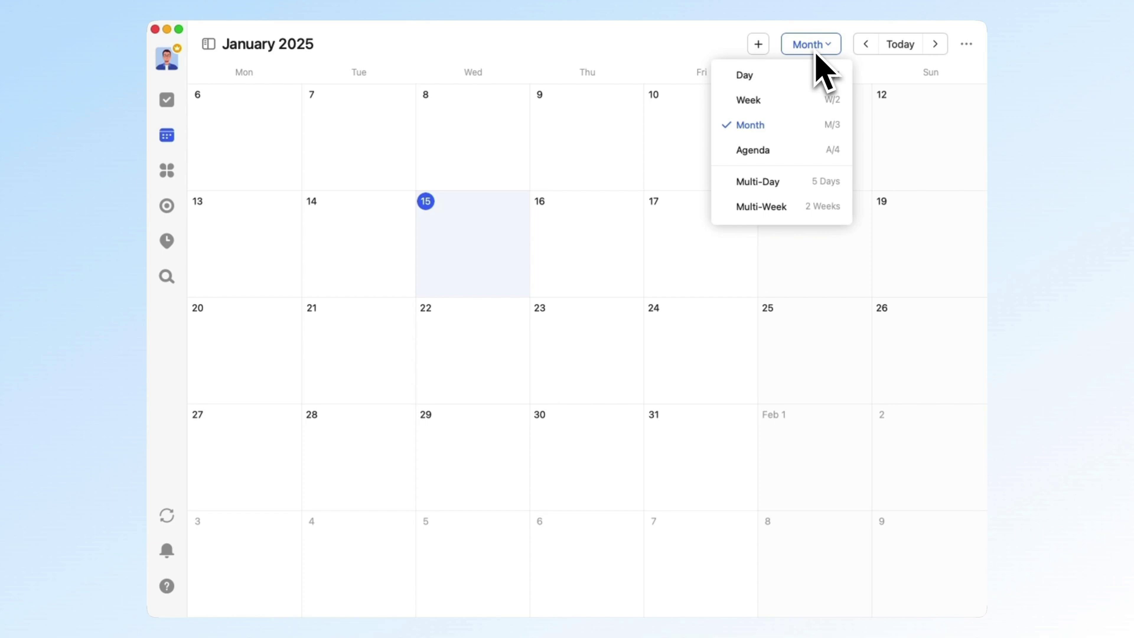
{"action": "left_click", "coordinate": [813, 74]}
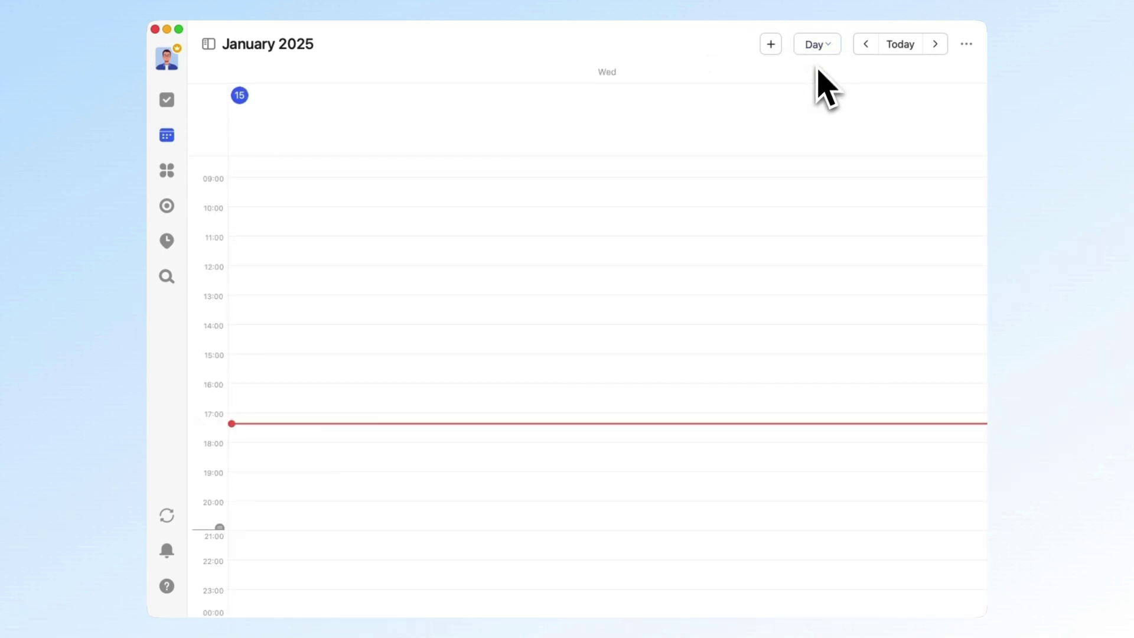
{"action": "left_click", "coordinate": [815, 44]}
{"action": "left_click", "coordinate": [804, 98]}
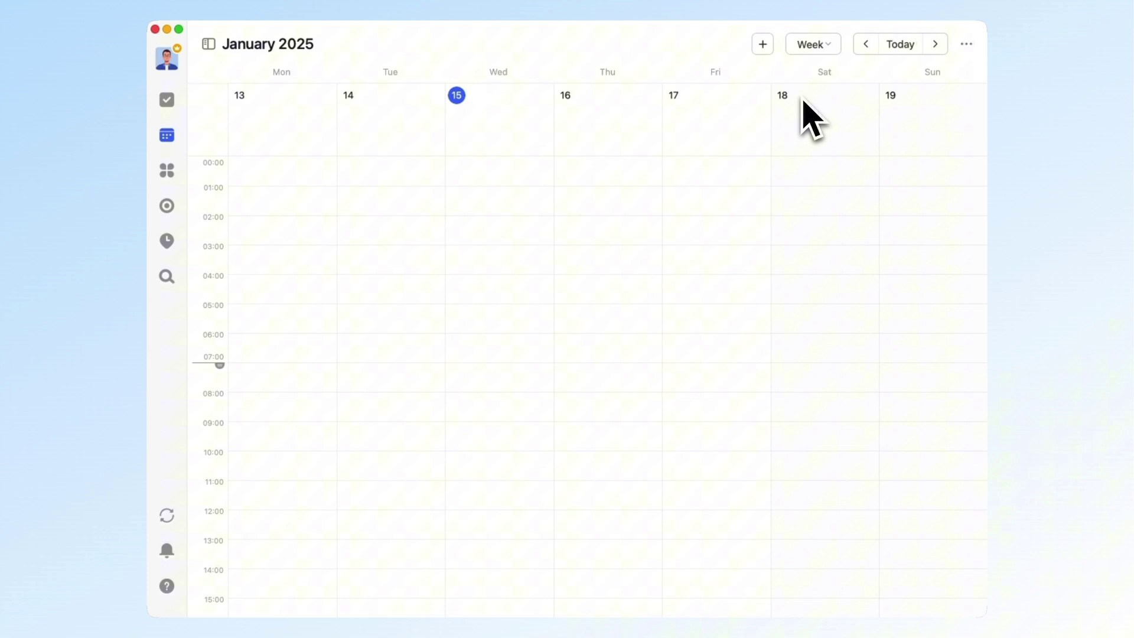
{"action": "left_click", "coordinate": [817, 52]}
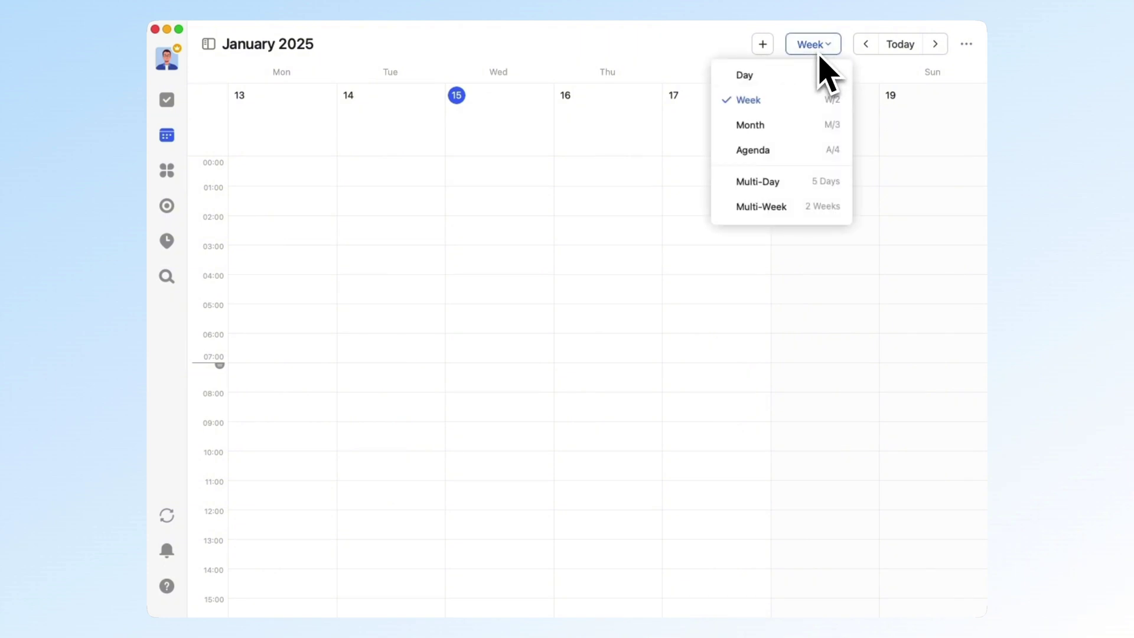
{"action": "left_click", "coordinate": [784, 126]}
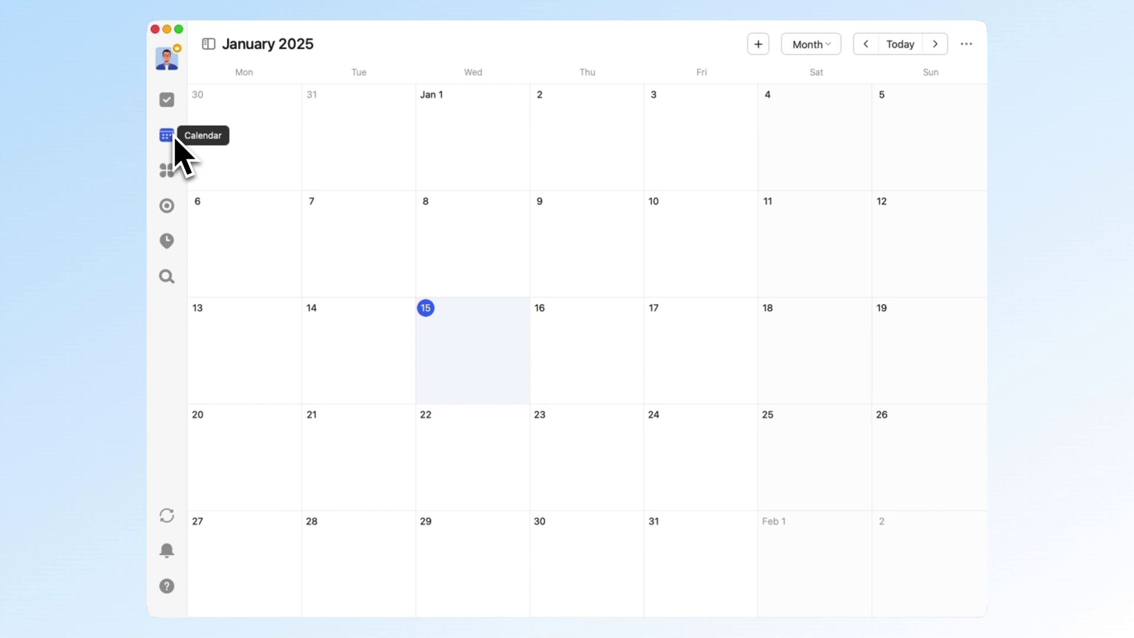
Step: Show Next Action tasks beside the calendar and schedule them on January 15 and 16
{"action": "right_click", "coordinate": [175, 140]}
{"action": "left_click", "coordinate": [213, 135]}
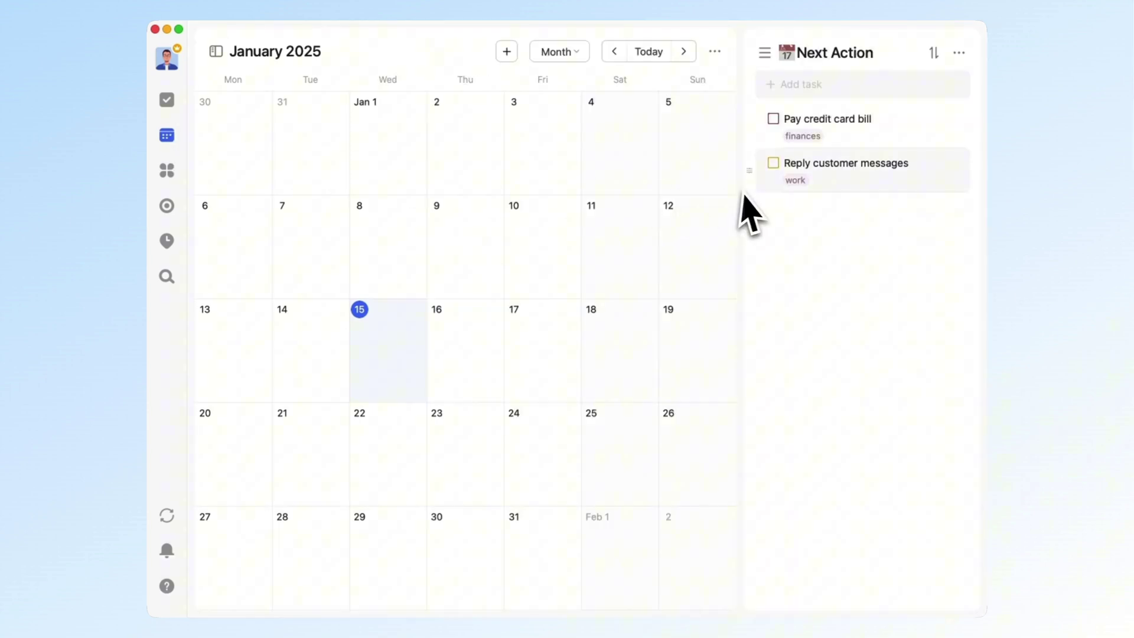
{"action": "mouse_move", "coordinate": [827, 118]}
{"action": "left_mouse_down"}
{"action": "mouse_move", "coordinate": [421, 342]}
{"action": "mouse_move", "coordinate": [416, 327]}
{"action": "left_mouse_up"}
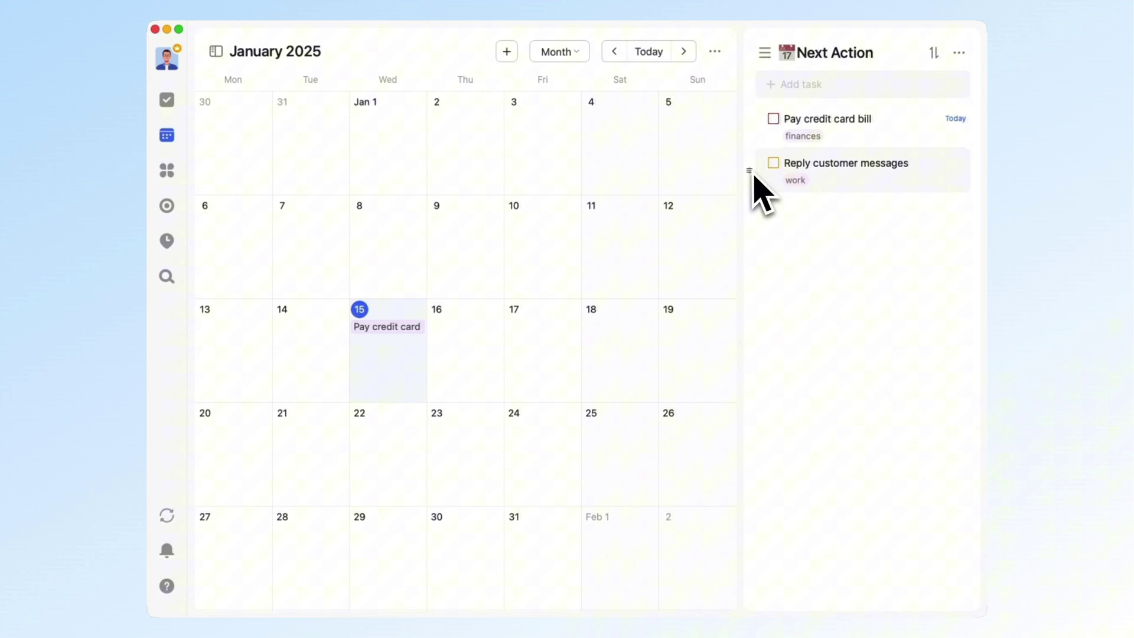
{"action": "left_click_drag", "start_coordinate": [755, 175], "coordinate": [496, 352]}
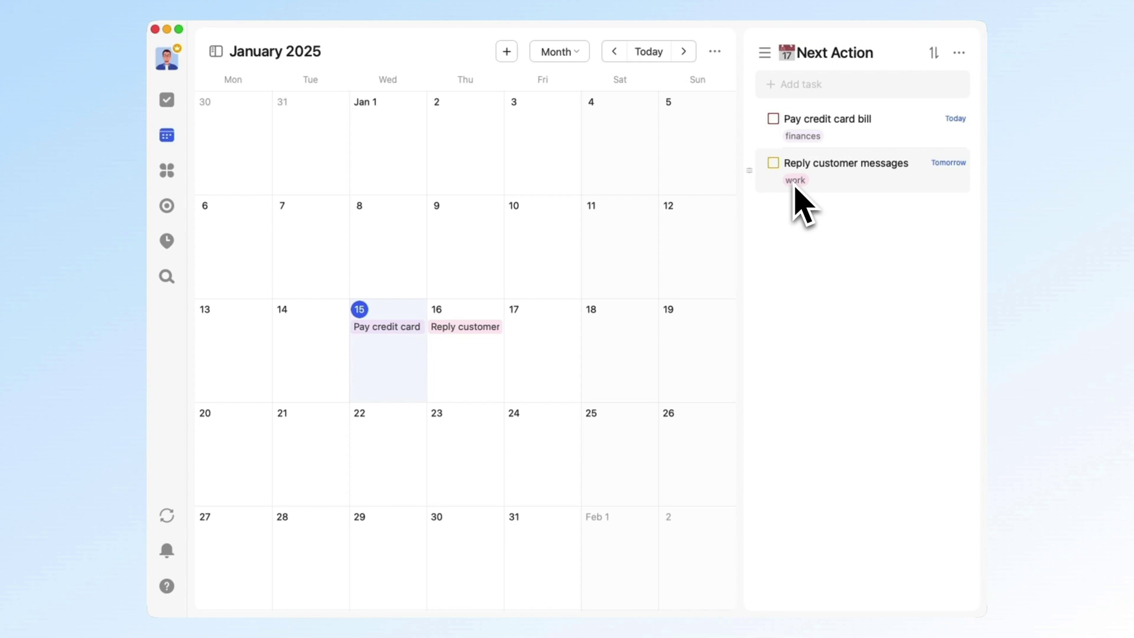
Step: List the work-tagged tasks beside the calendar and review the Color choices in View Options
{"action": "left_click", "coordinate": [794, 181]}
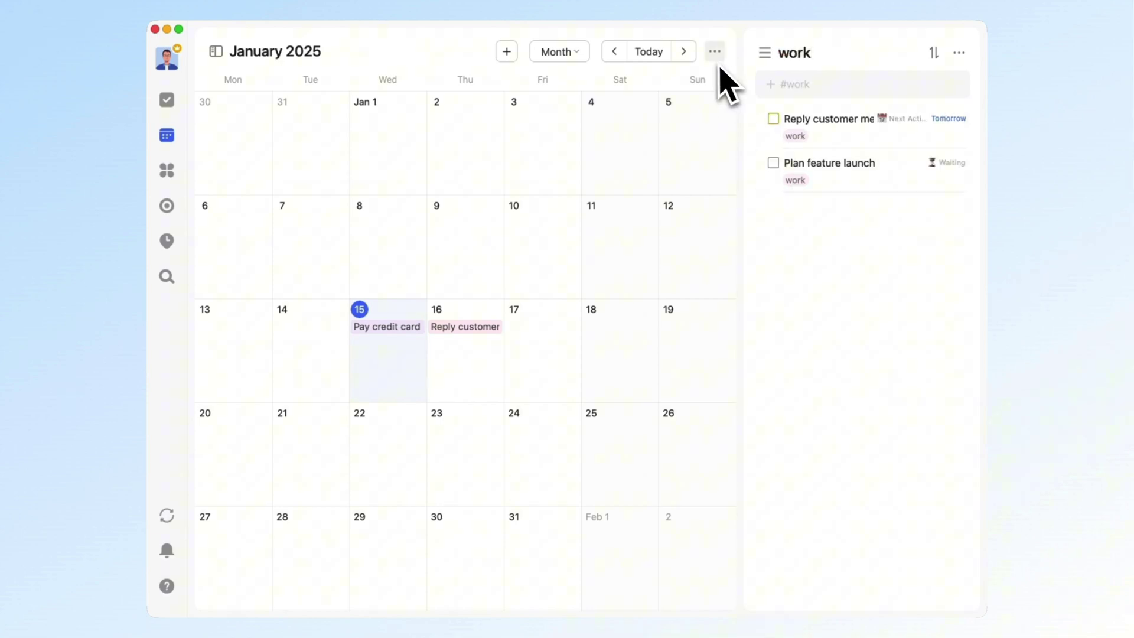
{"action": "left_click", "coordinate": [715, 53]}
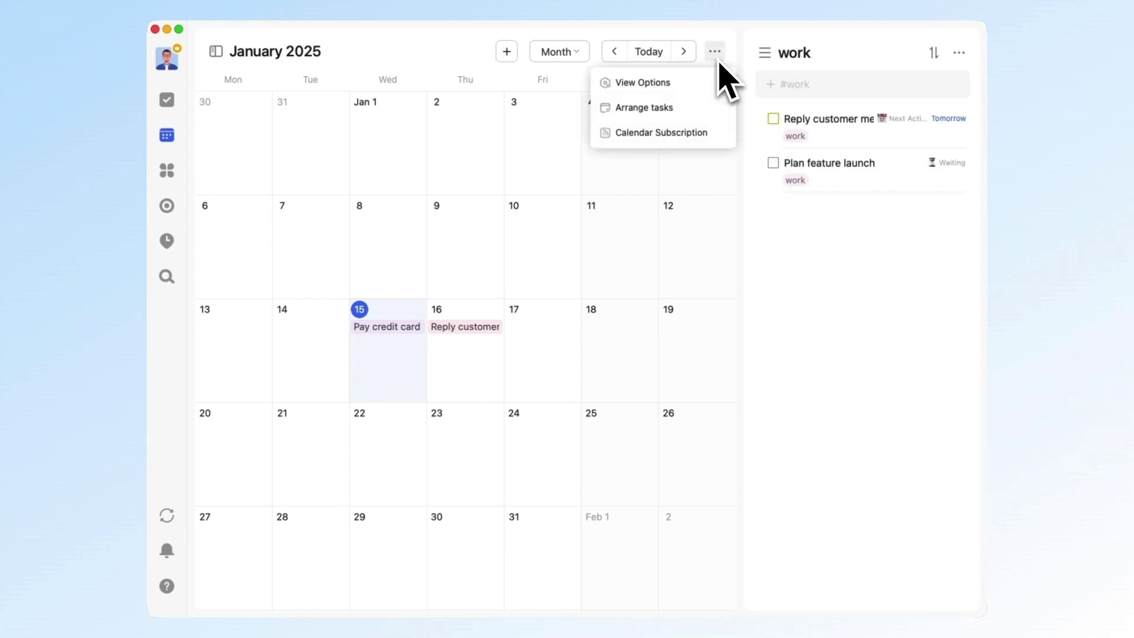
{"action": "left_click", "coordinate": [716, 84]}
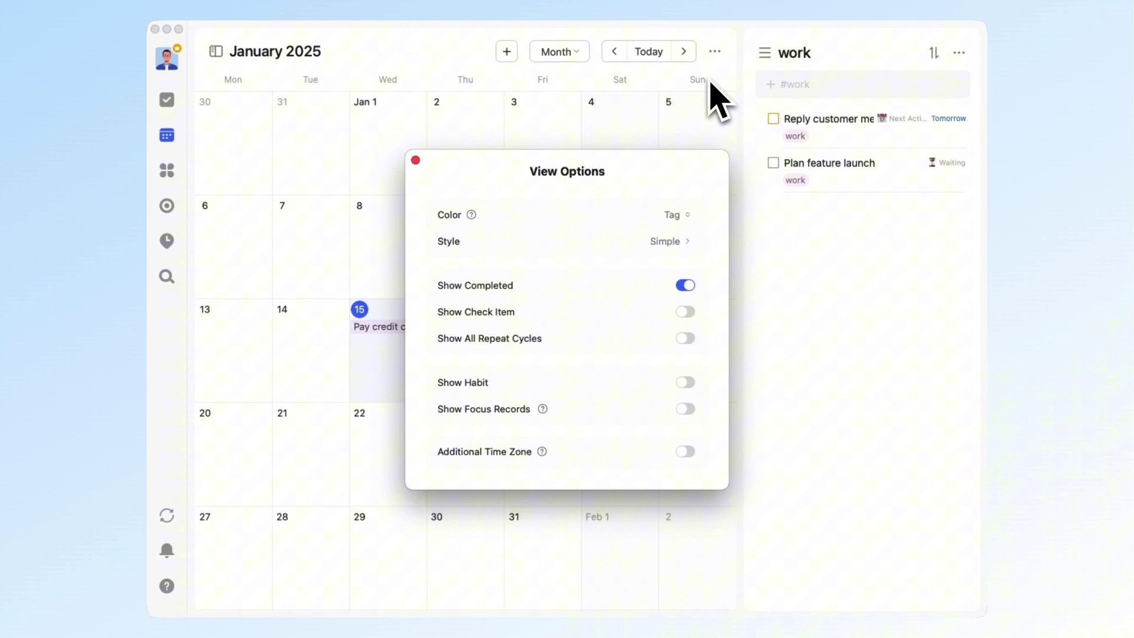
{"action": "left_click", "coordinate": [687, 215]}
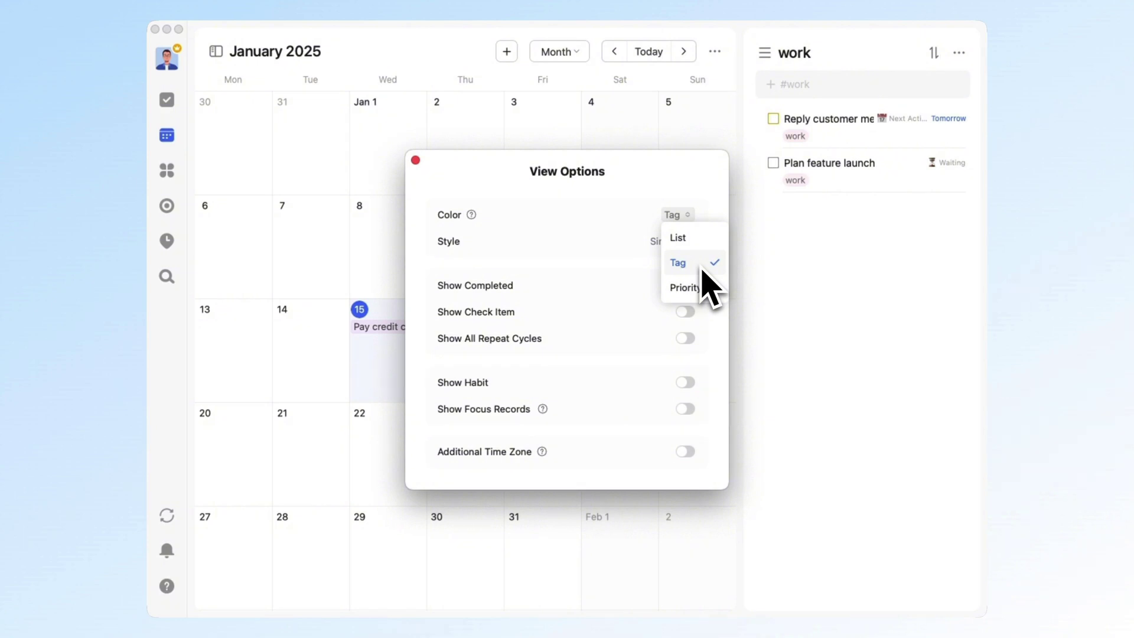
{"action": "left_click", "coordinate": [415, 161]}
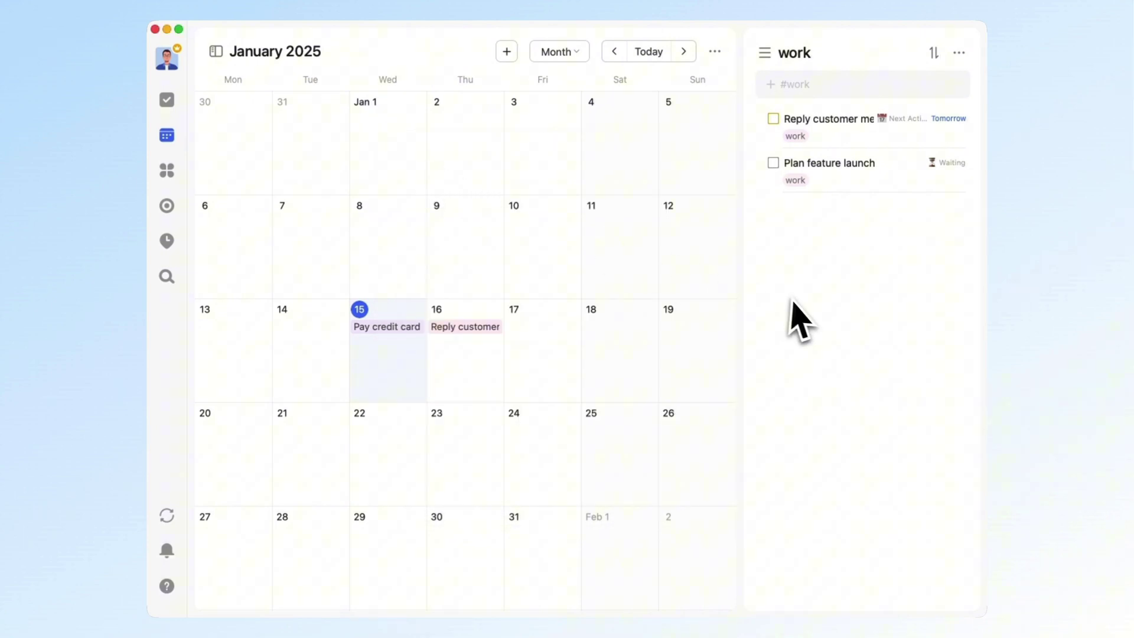